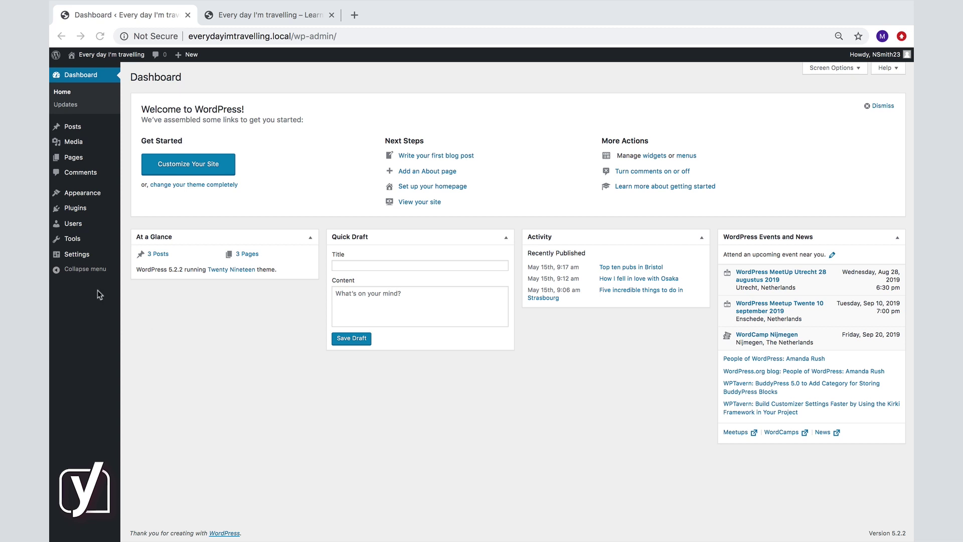
# Open the site Customizer from the dashboard and also from the live site's front page, and return to the dashboard-opened one.
pyautogui.moveTo(90, 193)
pyautogui.click(145, 209)
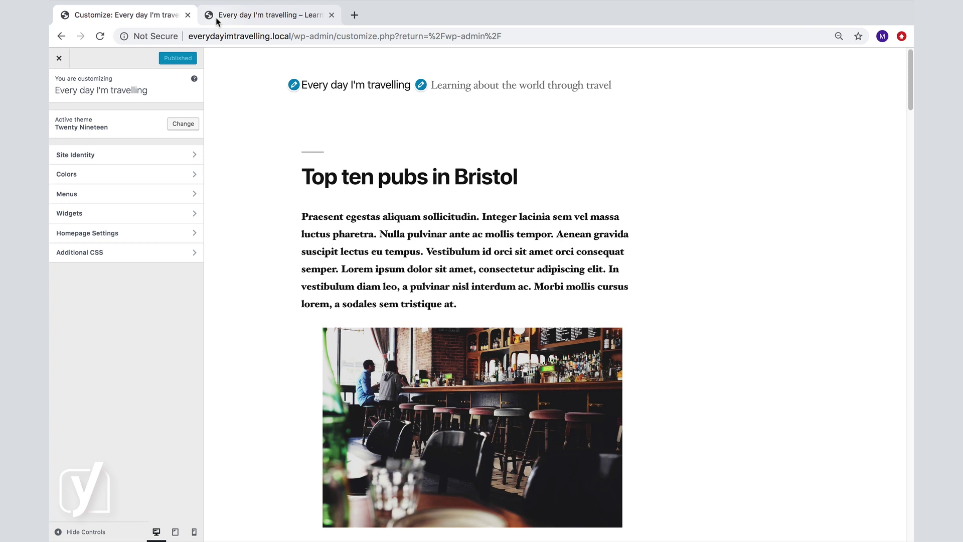
pyautogui.click(217, 20)
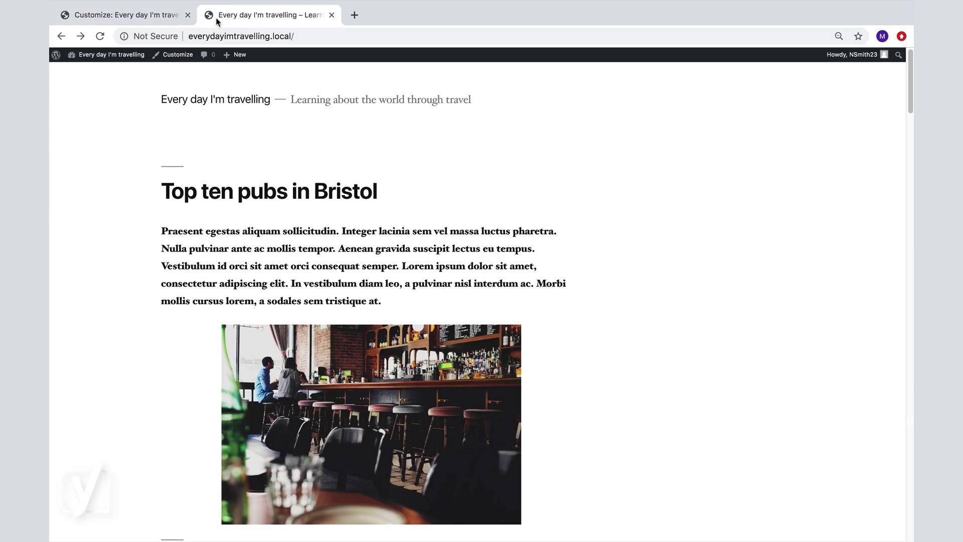
pyautogui.click(176, 56)
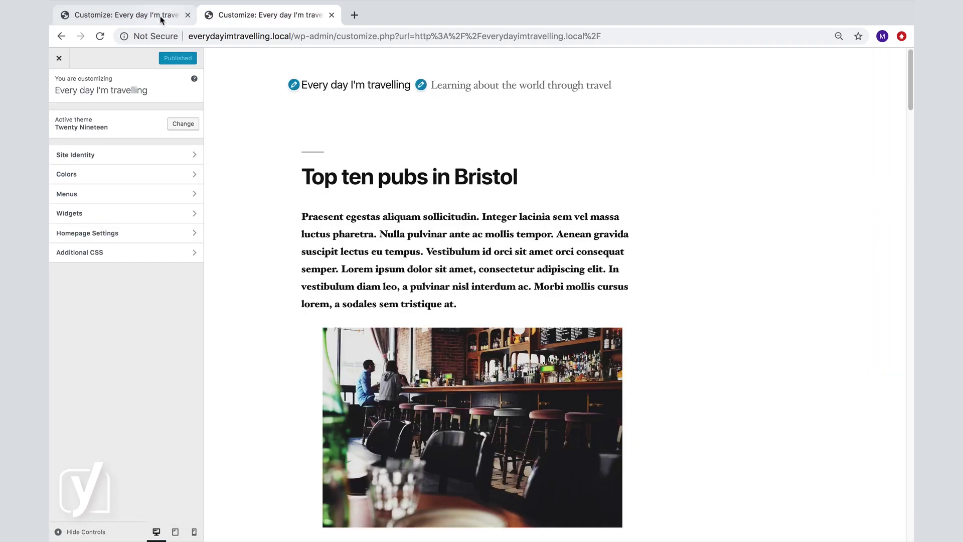
pyautogui.click(161, 18)
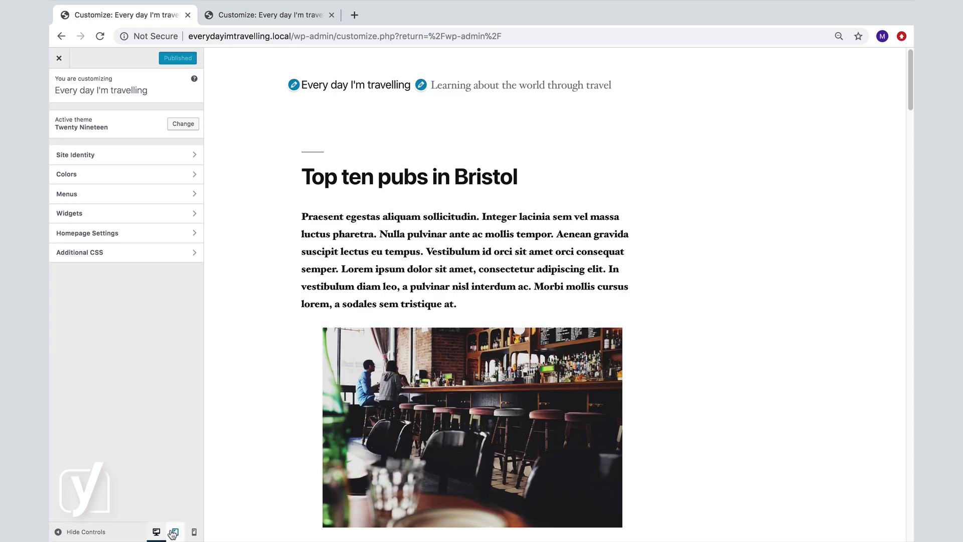
# Preview the site at tablet and mobile sizes and return to the desktop preview.
pyautogui.click(175, 532)
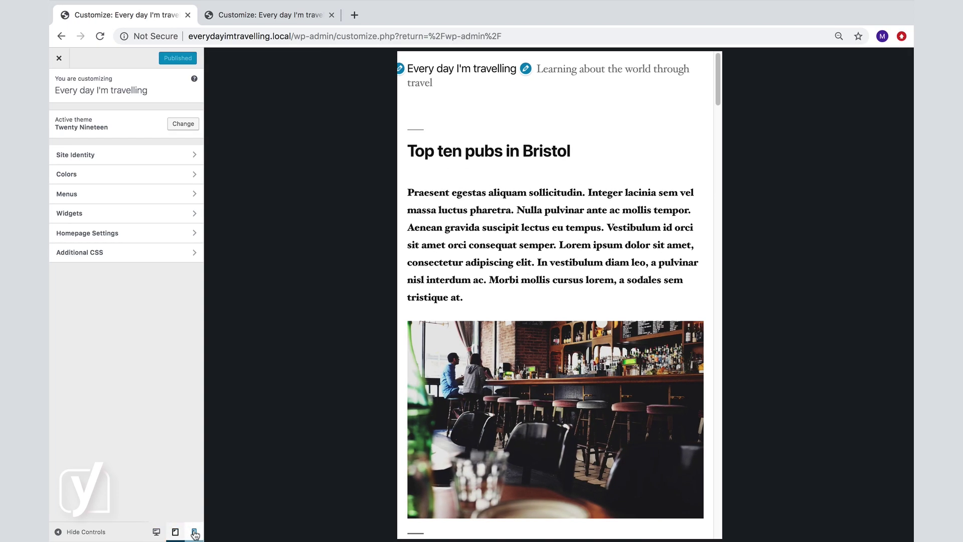
pyautogui.click(194, 533)
pyautogui.click(155, 533)
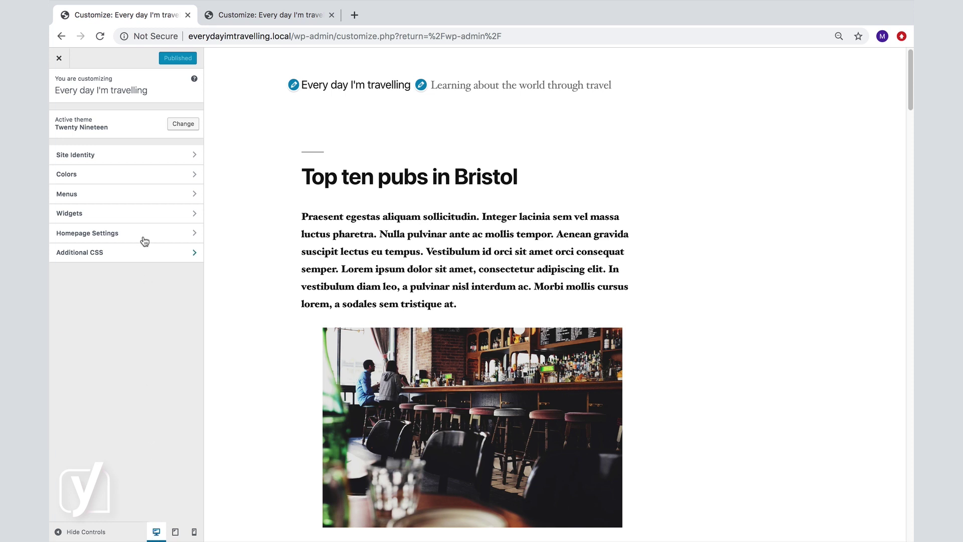
# Upload EDIT_logo.png as the site logo in Site Identity, accepting the default crop.
pyautogui.click(133, 160)
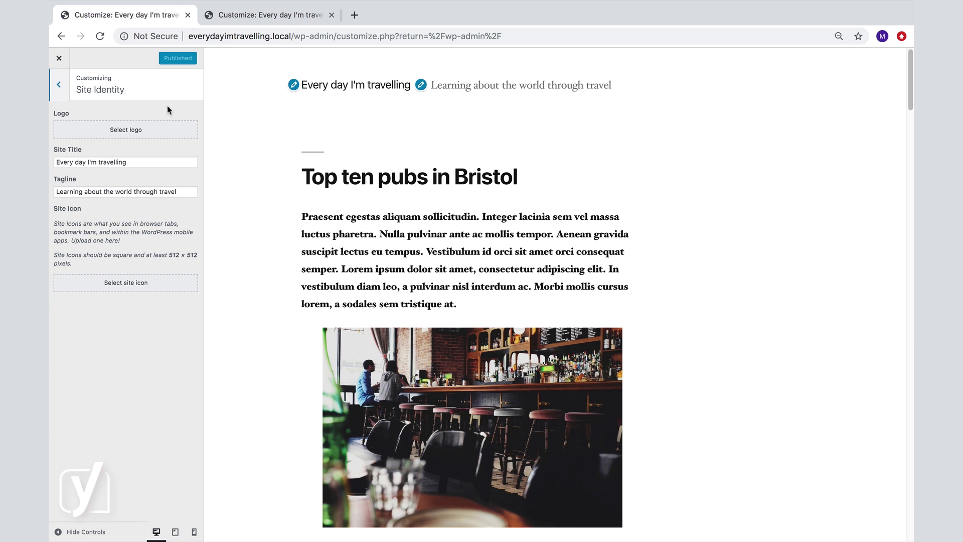
pyautogui.click(152, 133)
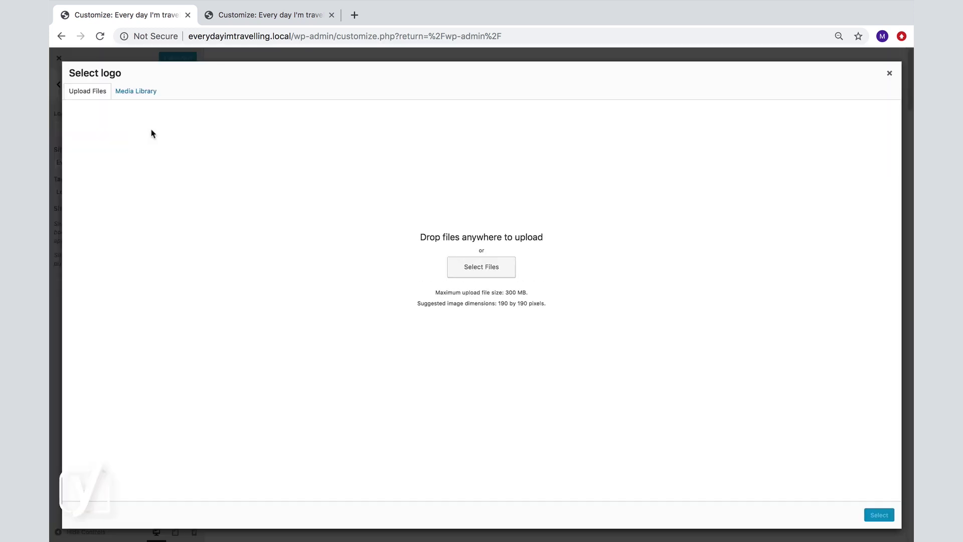
pyautogui.click(483, 267)
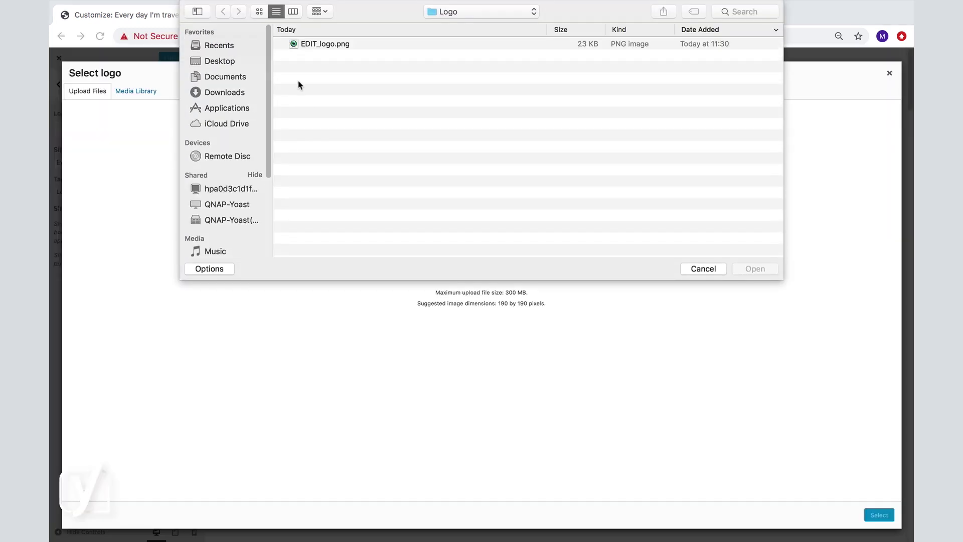
pyautogui.click(316, 45)
pyautogui.click(757, 270)
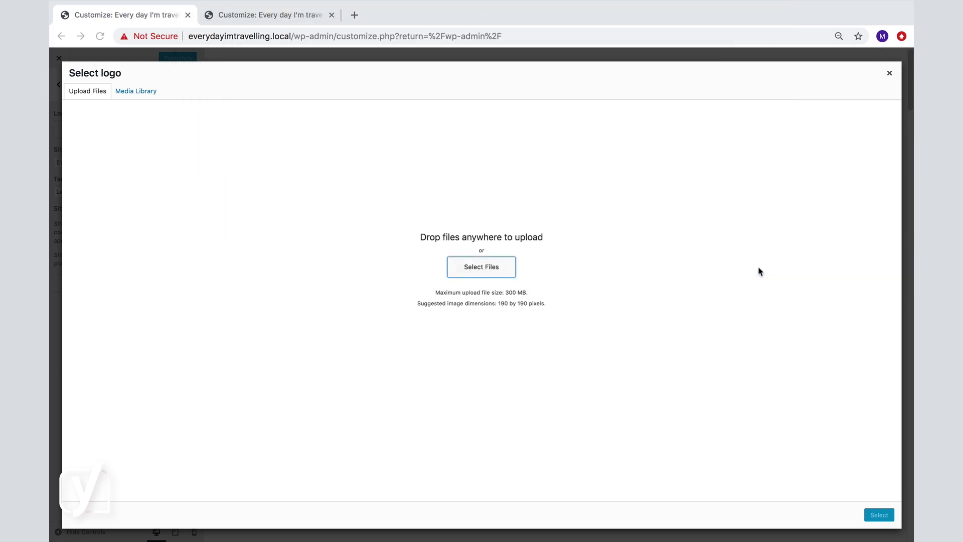
pyautogui.click(879, 515)
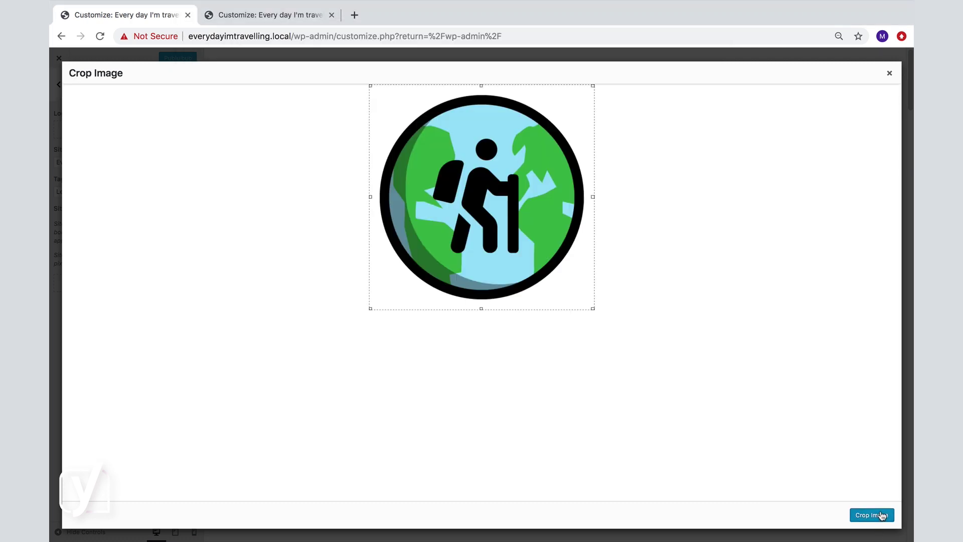
pyautogui.click(881, 515)
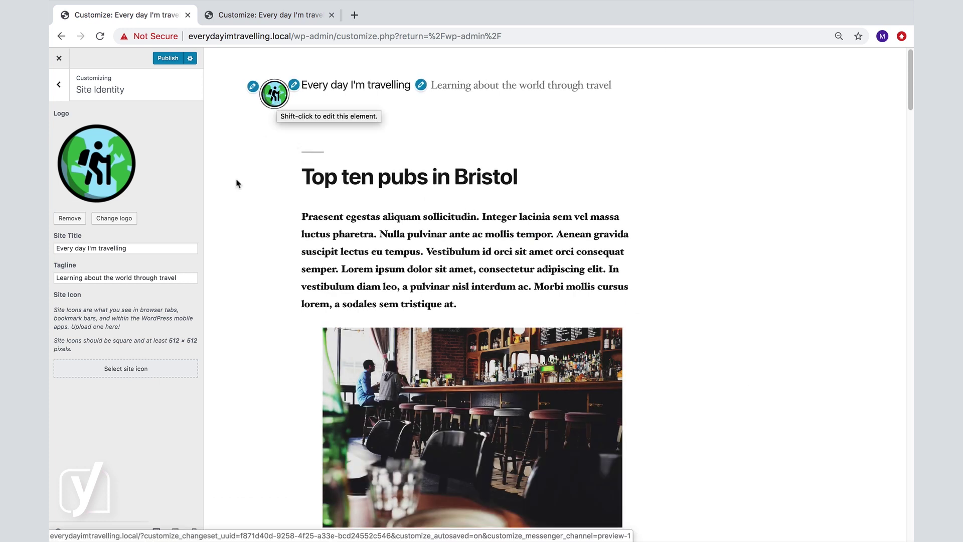
# Change the site tagline to "A WordPress site about travelling".
pyautogui.click(159, 246)
pyautogui.click(179, 277)
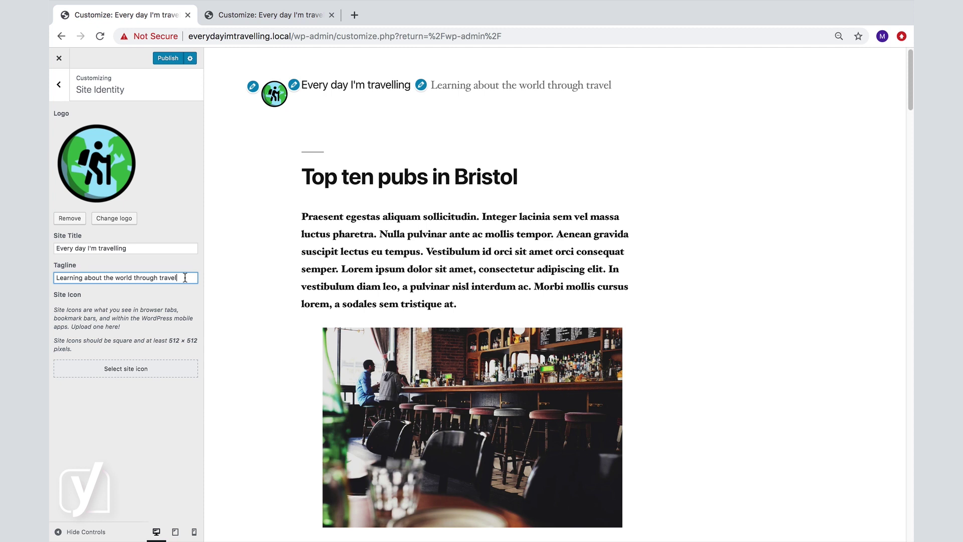
pyautogui.moveTo(186, 277); pyautogui.dragTo(51, 279)
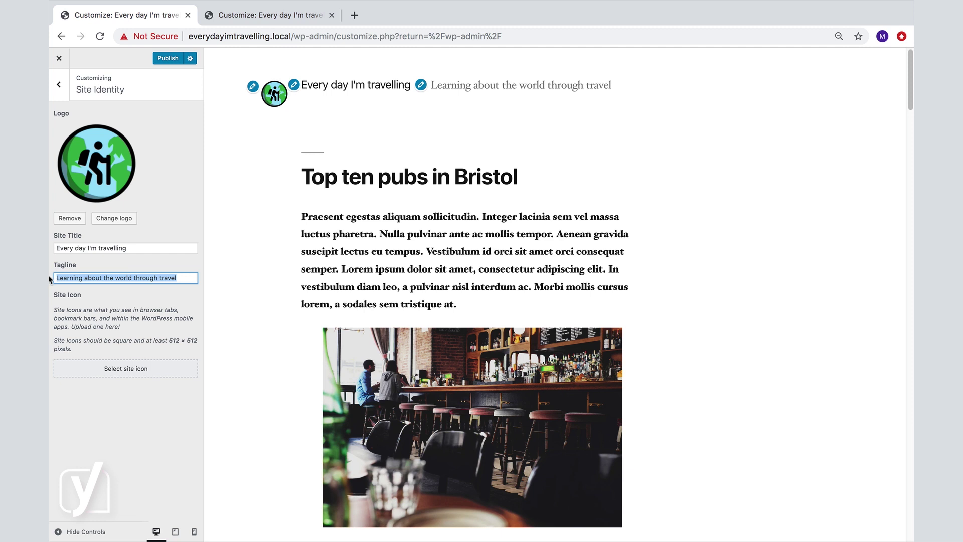
pyautogui.write('A')
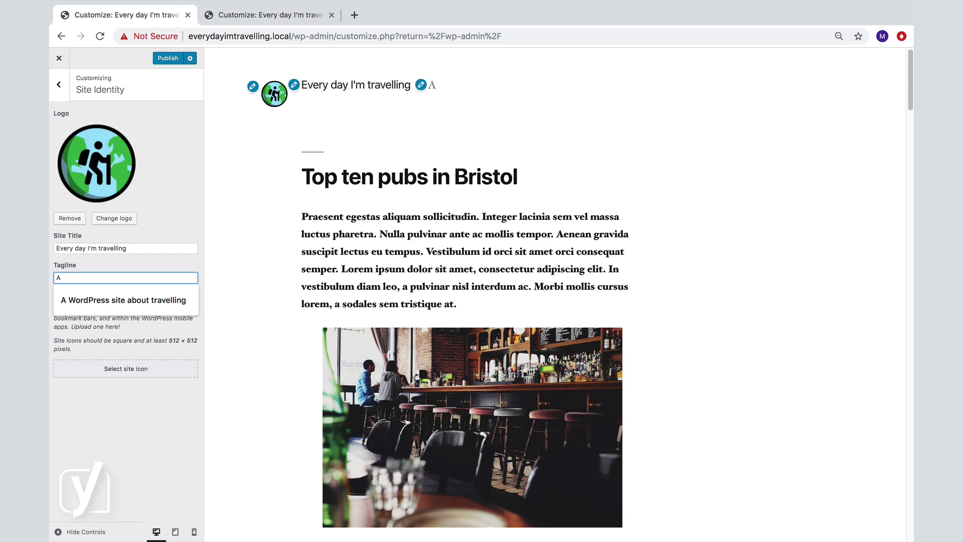
pyautogui.click(80, 299)
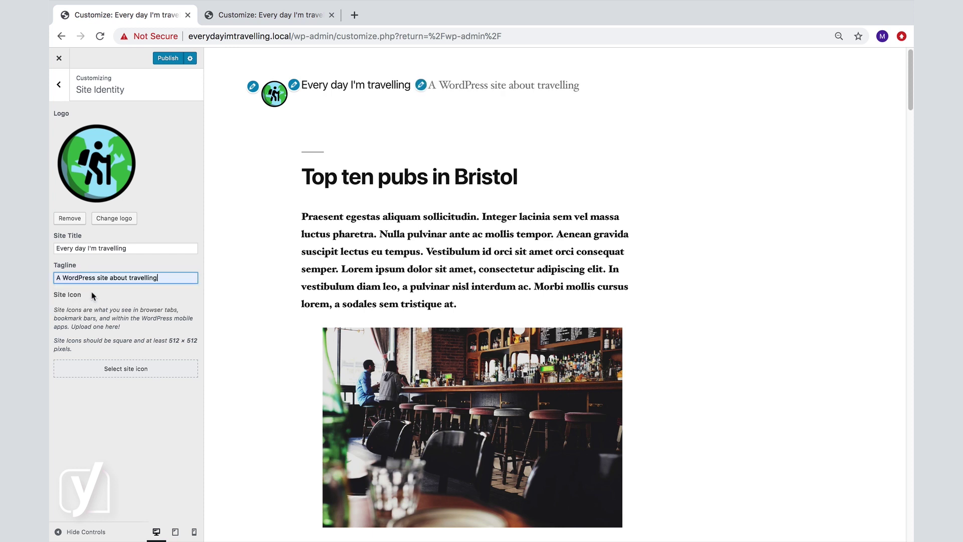
# Set the site icon to the existing EDIT_logo.png image from the media library.
pyautogui.click(126, 369)
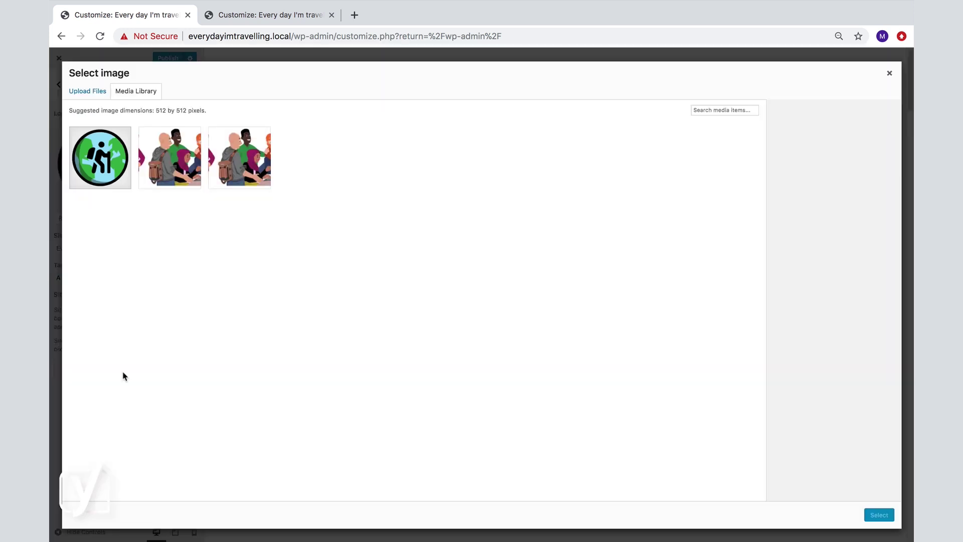
pyautogui.click(106, 178)
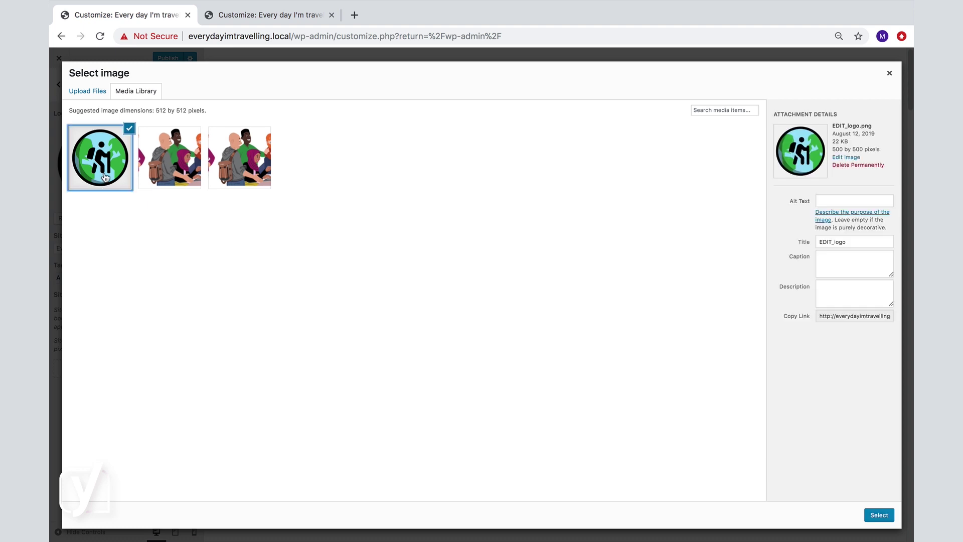
pyautogui.click(880, 517)
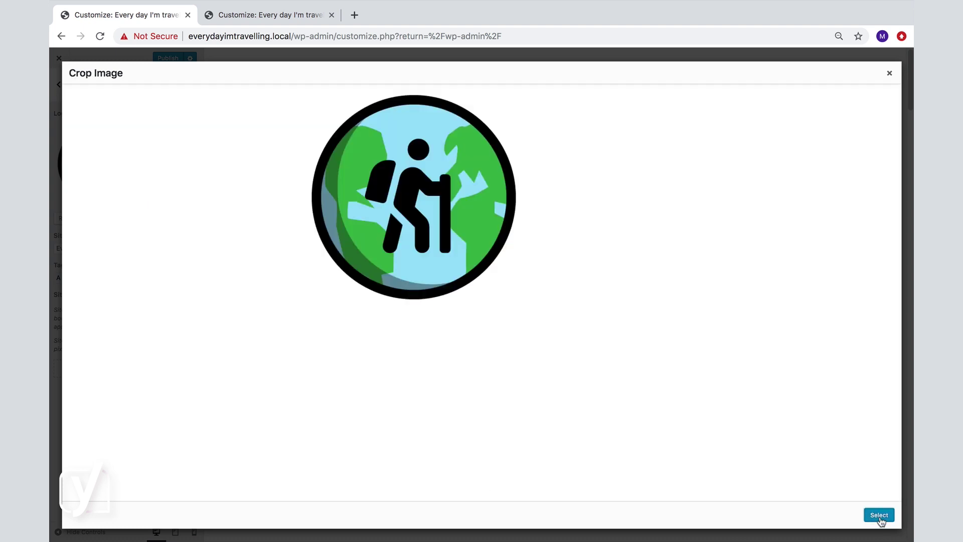
pyautogui.click(882, 517)
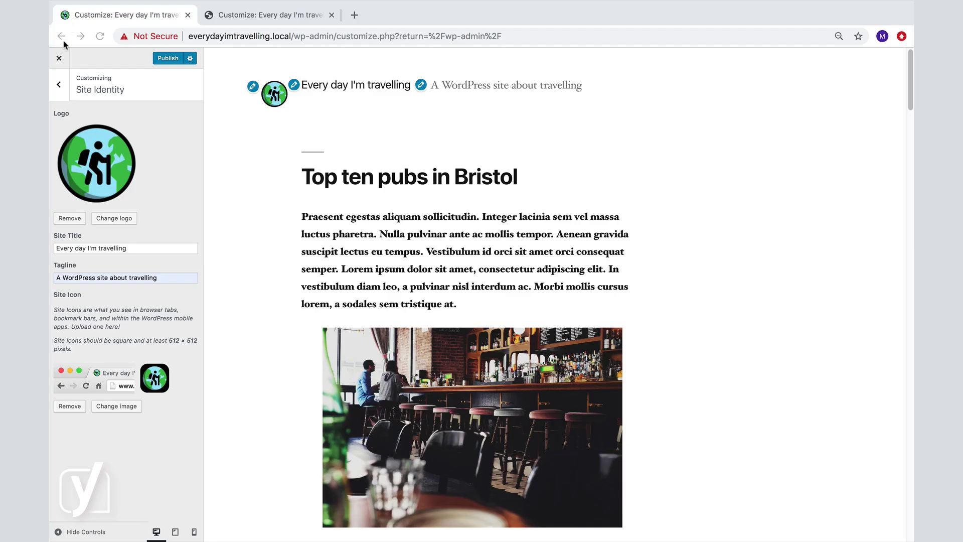
# Set the theme's primary color to a custom green and turn off the primary-color filter on featured images.
pyautogui.click(59, 88)
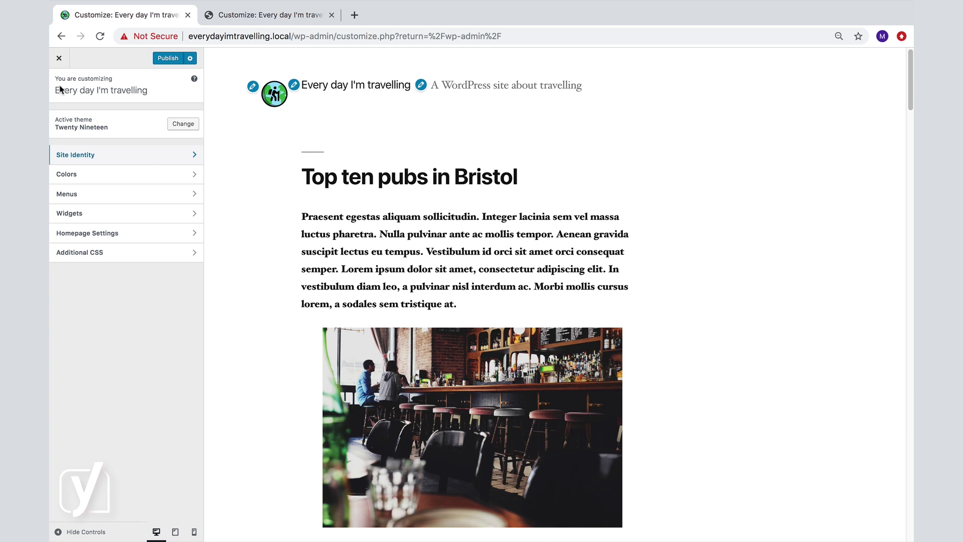
pyautogui.click(66, 173)
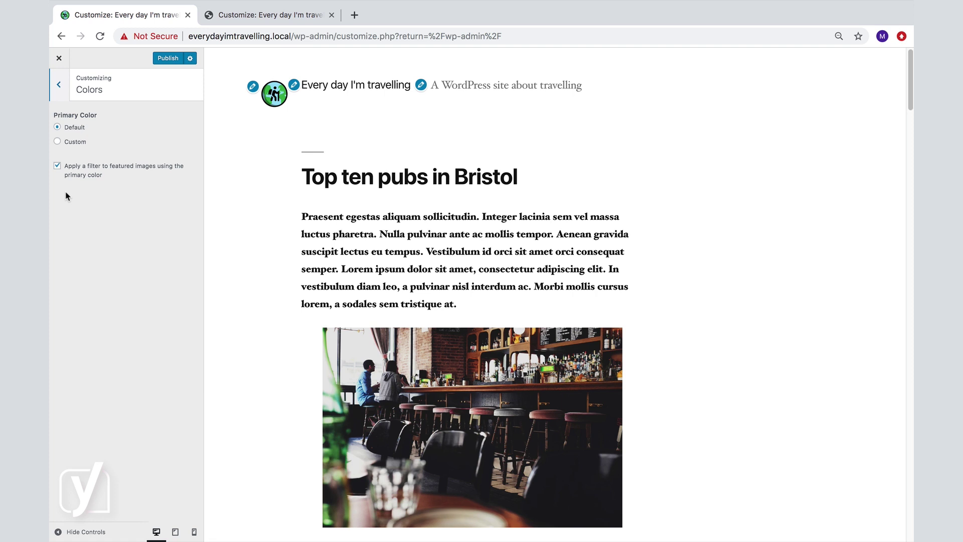
pyautogui.click(261, 221)
pyautogui.press('End')
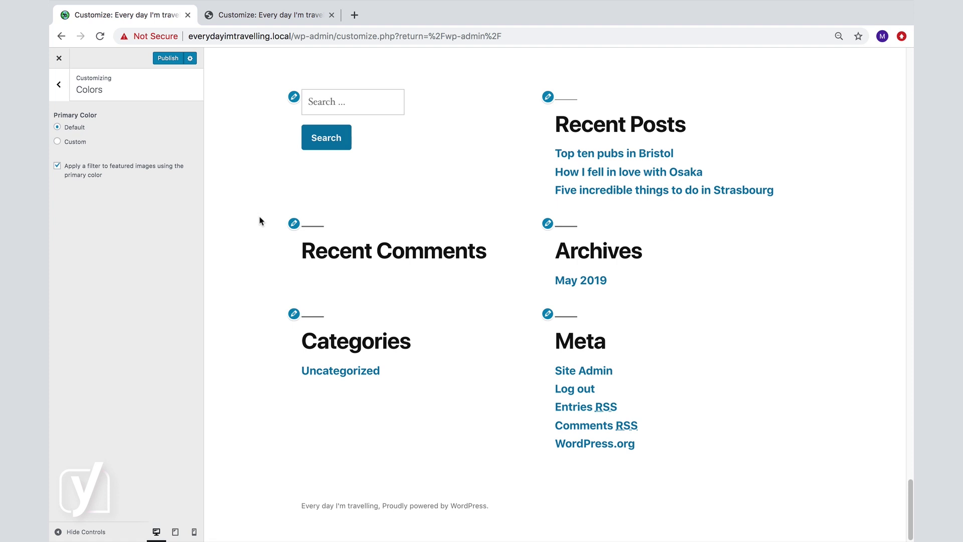
pyautogui.click(57, 142)
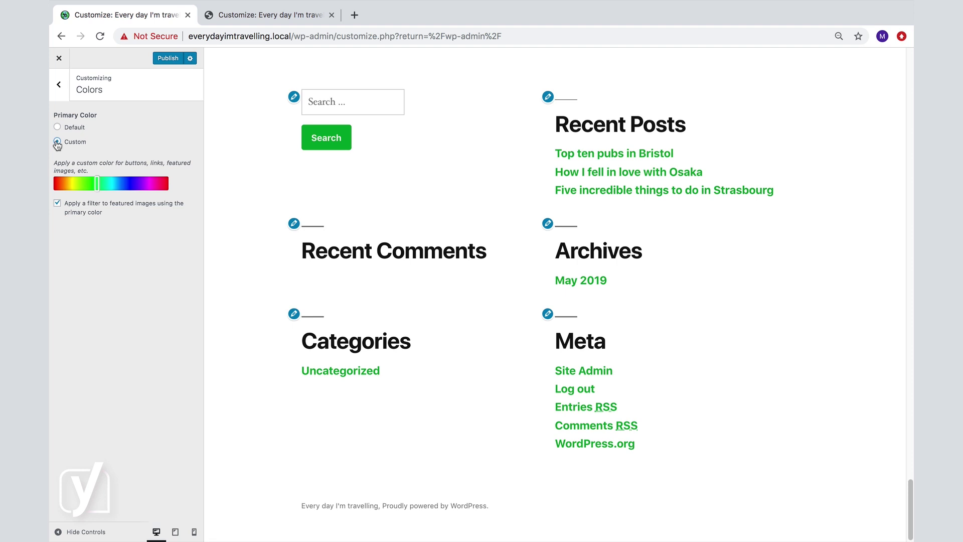
pyautogui.moveTo(96, 187)
pyautogui.mouseDown()
pyautogui.moveTo(69, 190)
pyautogui.moveTo(123, 191)
pyautogui.moveTo(94, 191)
pyautogui.mouseUp()
pyautogui.click(58, 204)
# Create a new menu named "Main menu" assigned to the Primary menu location.
pyautogui.click(60, 98)
pyautogui.click(59, 196)
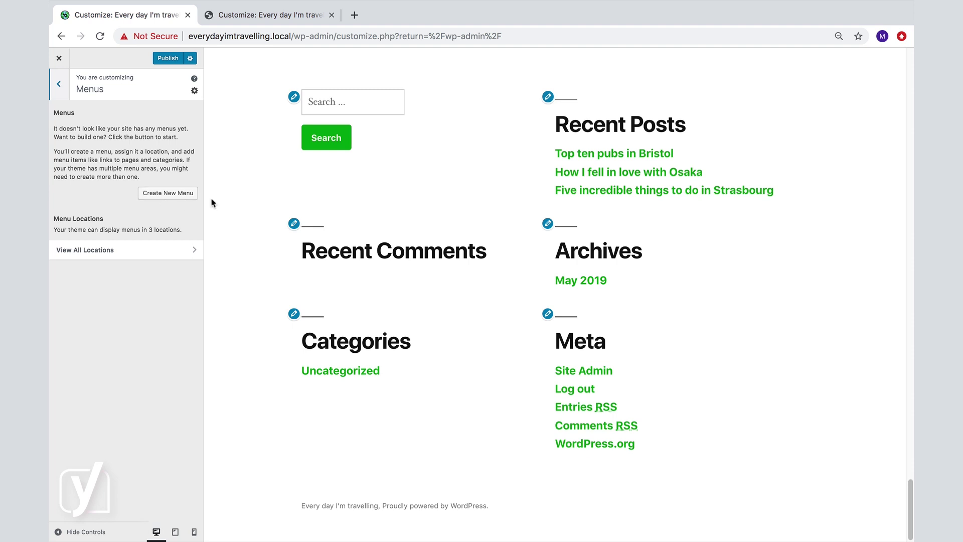
pyautogui.click(244, 199)
pyautogui.press('Home')
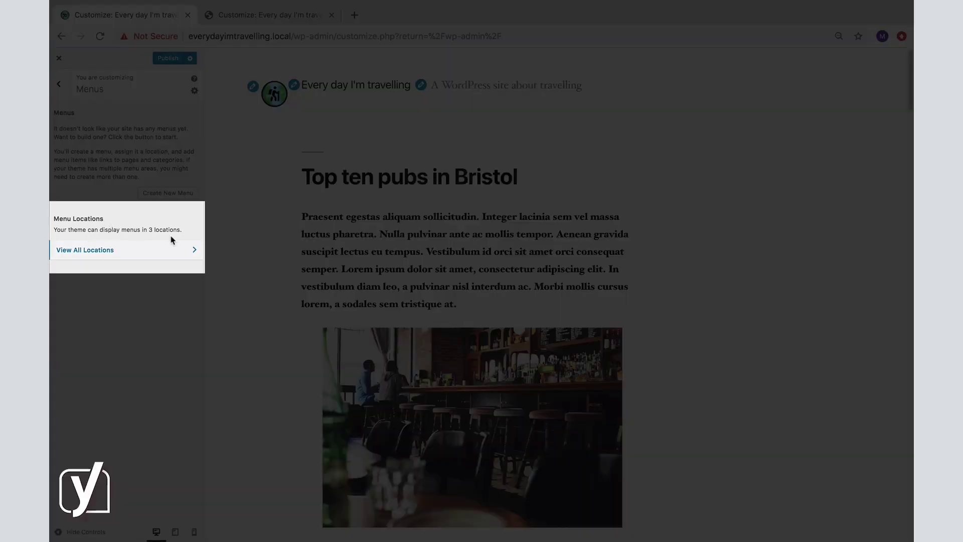
pyautogui.click(102, 253)
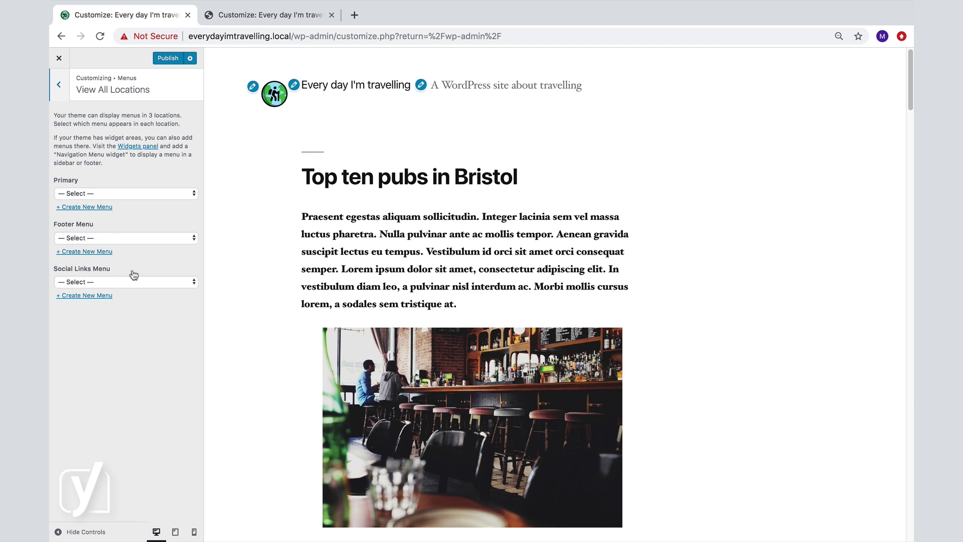
pyautogui.click(90, 208)
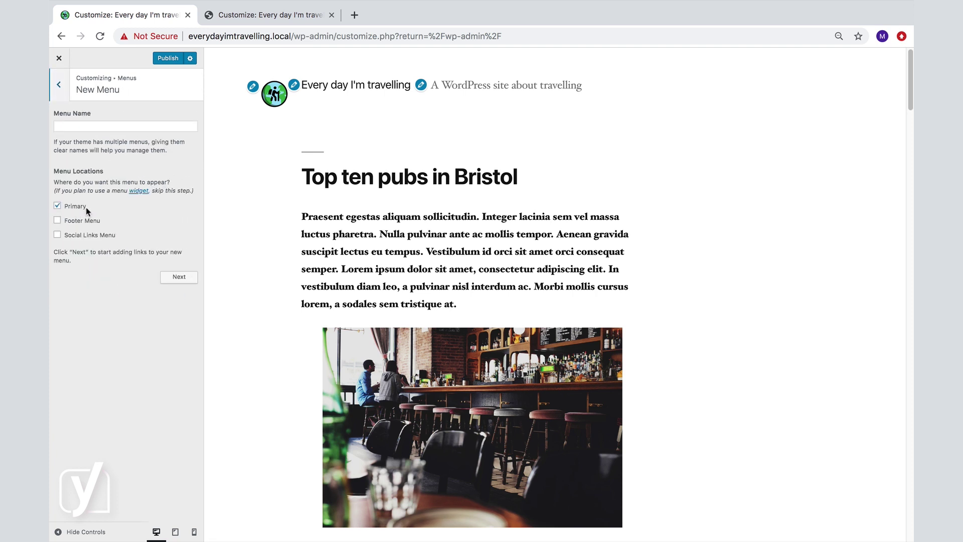
pyautogui.click(84, 128)
pyautogui.write('Main menu')
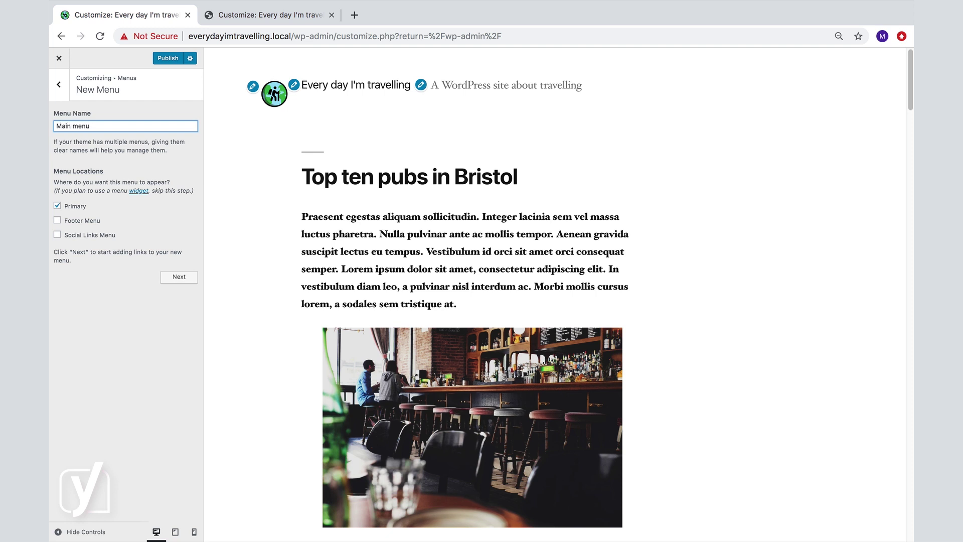
pyautogui.click(175, 277)
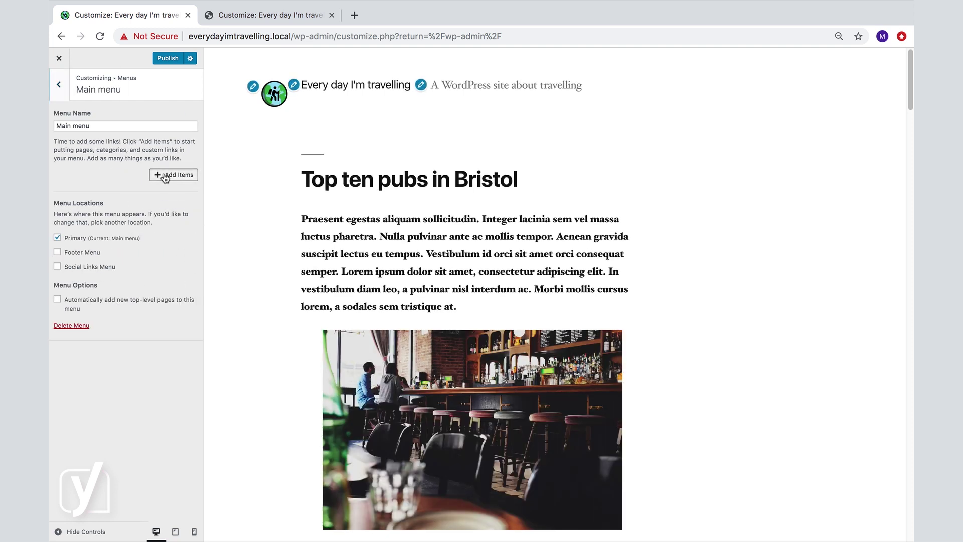
# Add Home, Posts and "What is this blog about?" to the main menu, ordering Posts last.
pyautogui.click(165, 176)
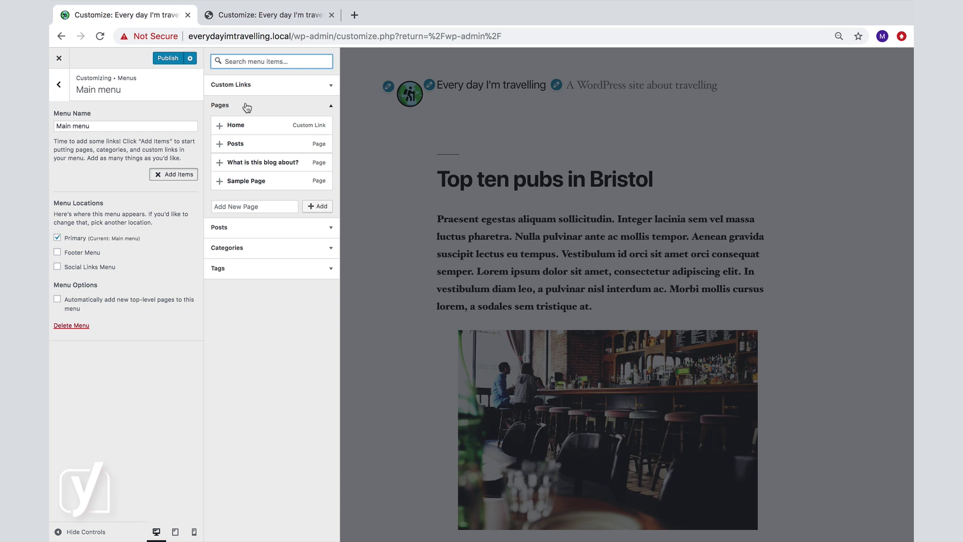
pyautogui.click(245, 127)
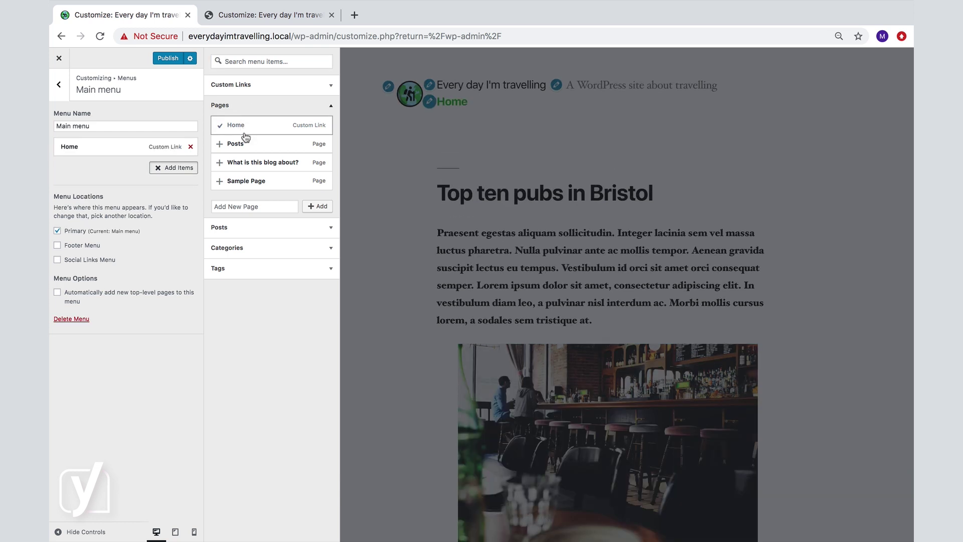
pyautogui.click(245, 147)
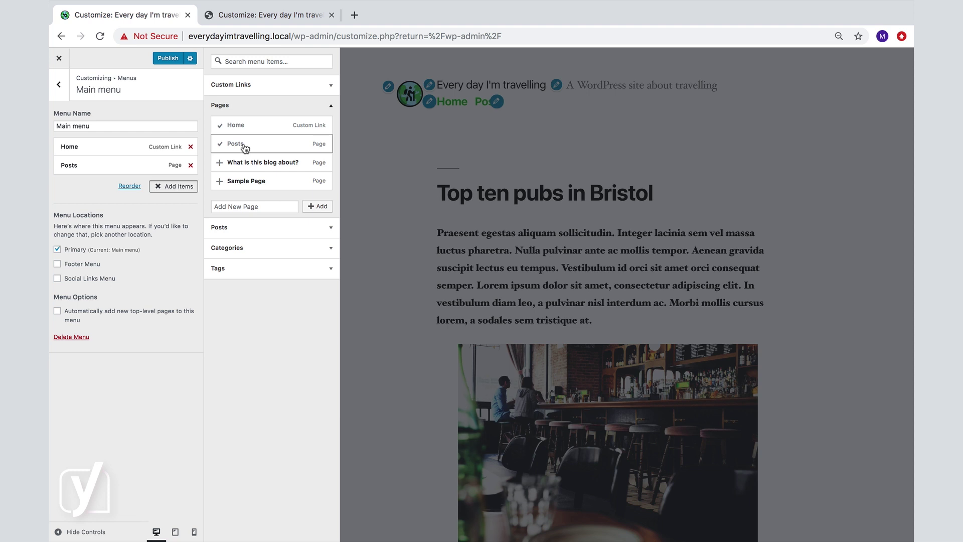
pyautogui.click(246, 167)
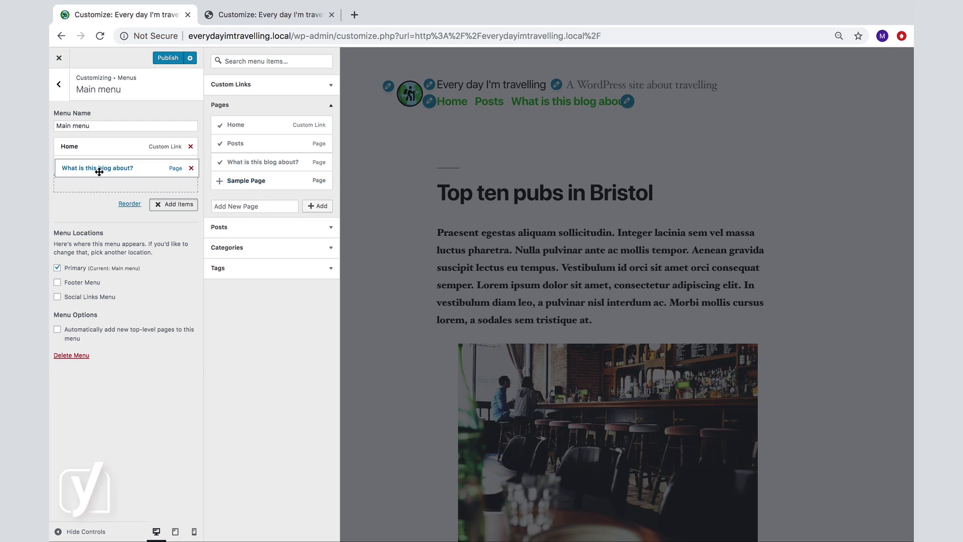
pyautogui.moveTo(95, 165); pyautogui.dragTo(88, 184)
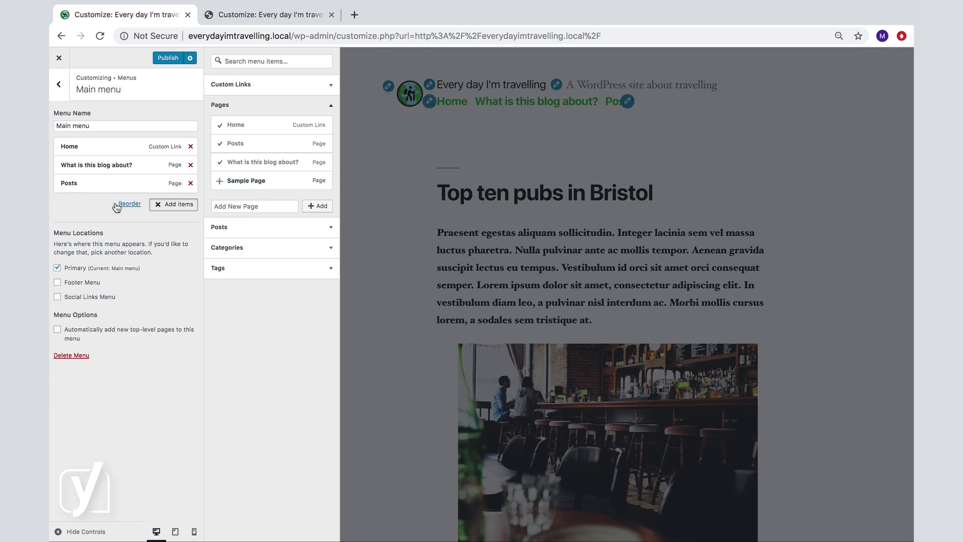
# Reorder the main menu so that Posts comes directly after Home and before "What is this blog about?".
pyautogui.click(129, 203)
pyautogui.click(150, 183)
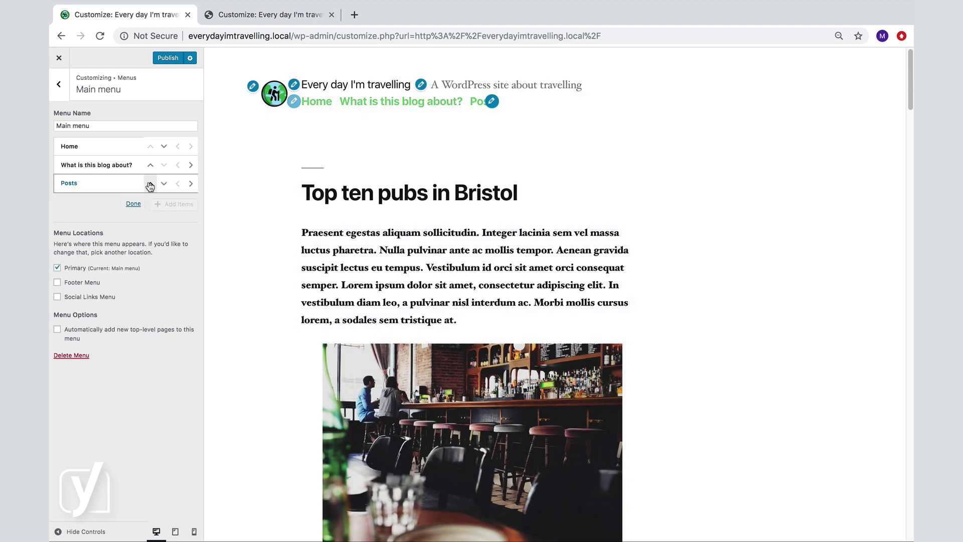
pyautogui.click(164, 165)
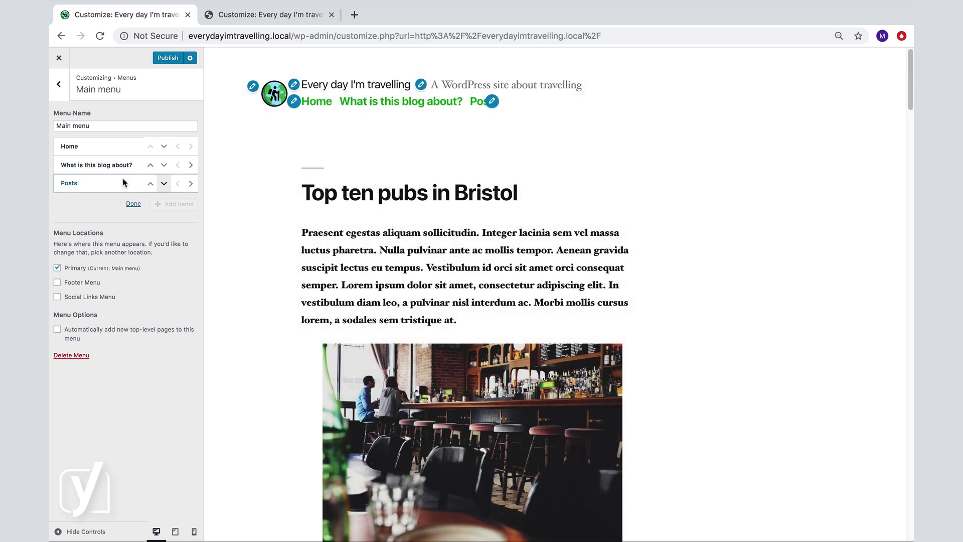
pyautogui.click(191, 183)
pyautogui.click(179, 185)
pyautogui.click(133, 203)
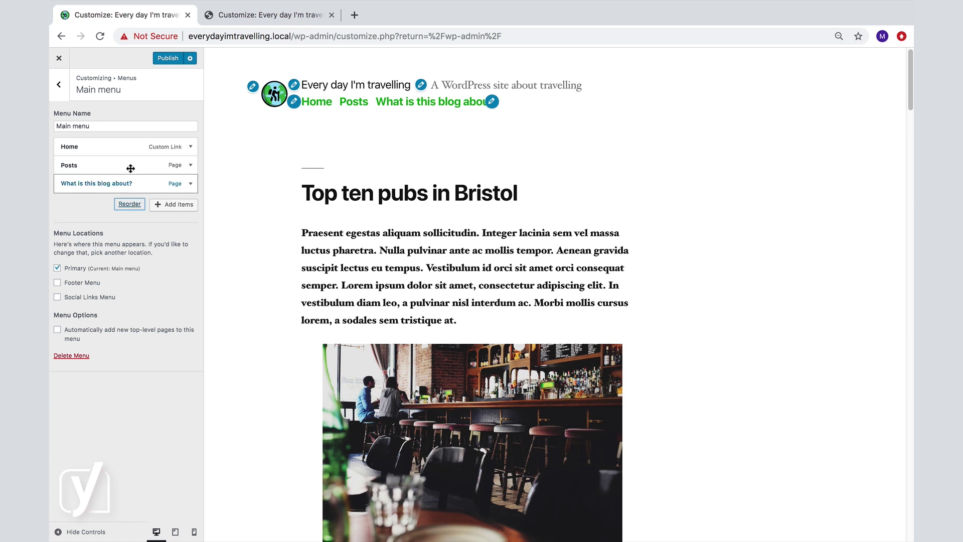
# Examine the footer widget area and the list of widgets available to add, without adding any.
pyautogui.click(58, 84)
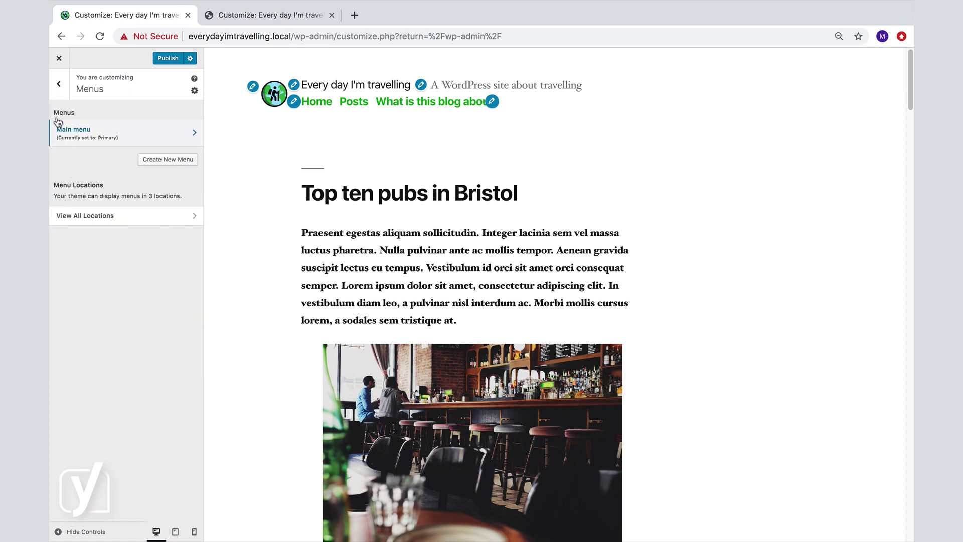
pyautogui.click(59, 84)
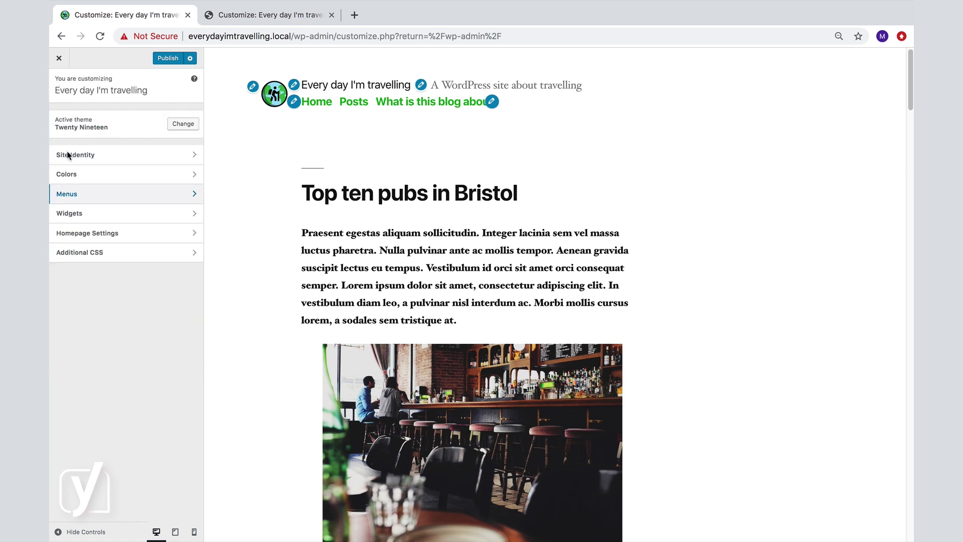
pyautogui.click(68, 213)
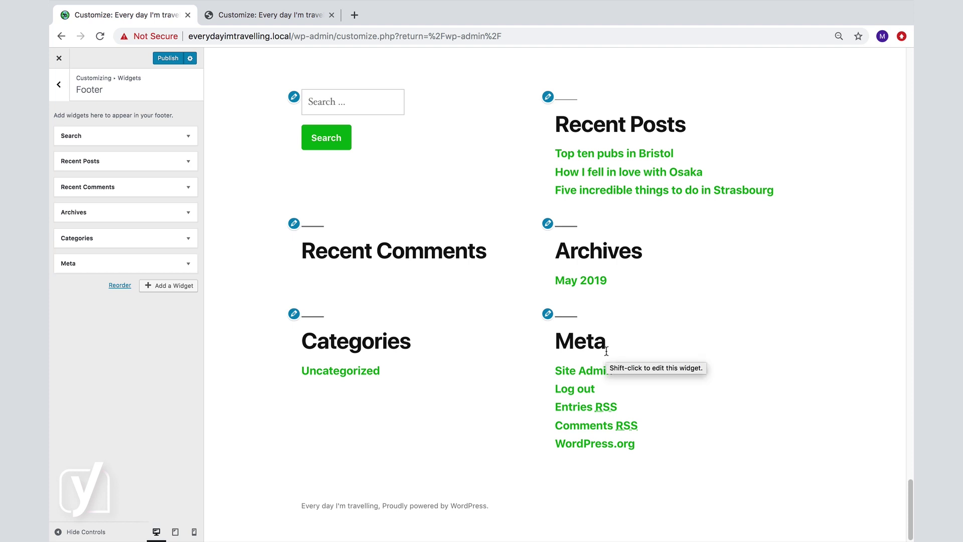
pyautogui.click(167, 287)
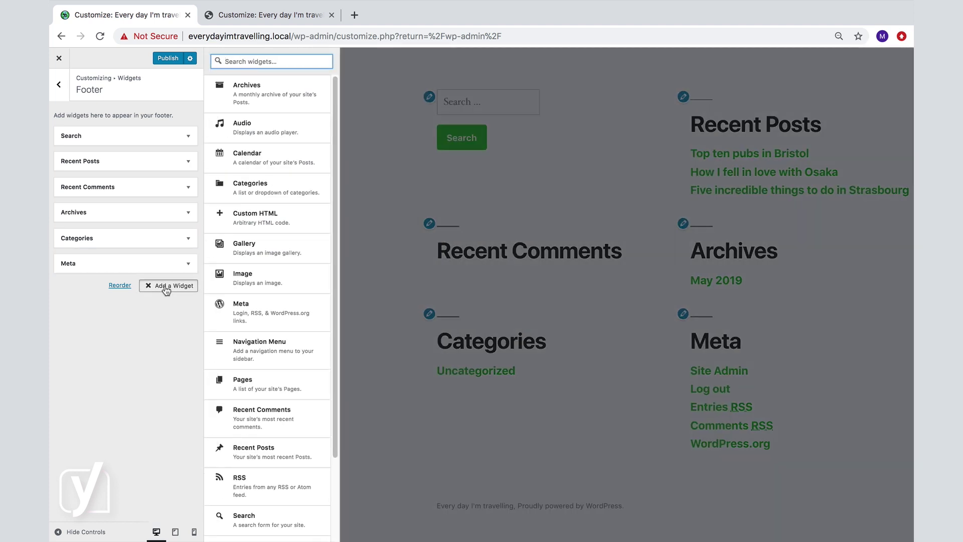
pyautogui.click(151, 287)
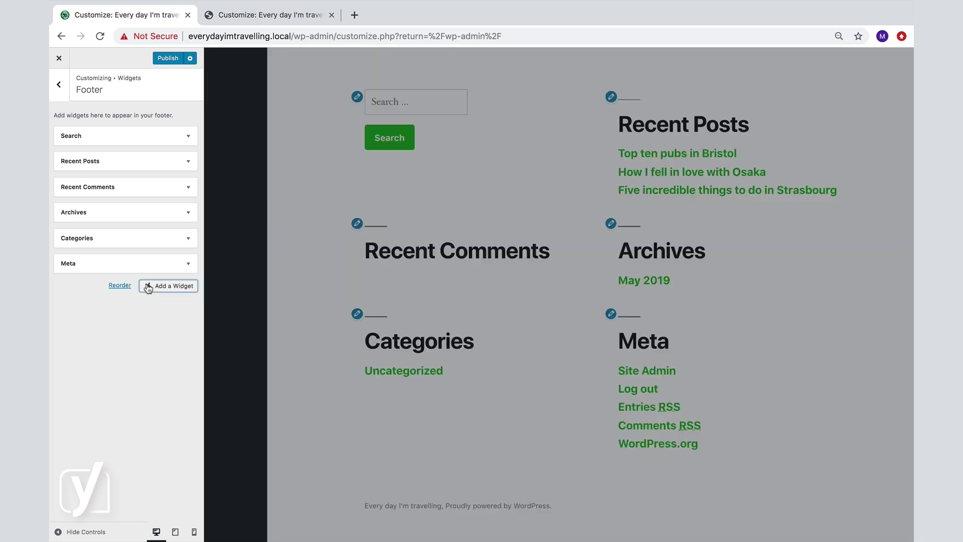
pyautogui.click(59, 93)
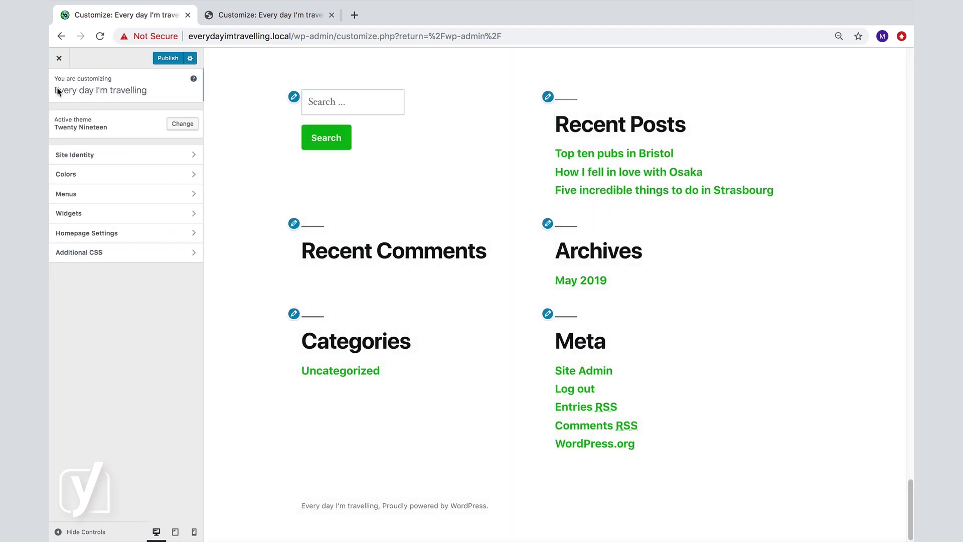
# Try a static homepage showing Sample Page, and switch the homepage display back to the latest posts.
pyautogui.click(71, 231)
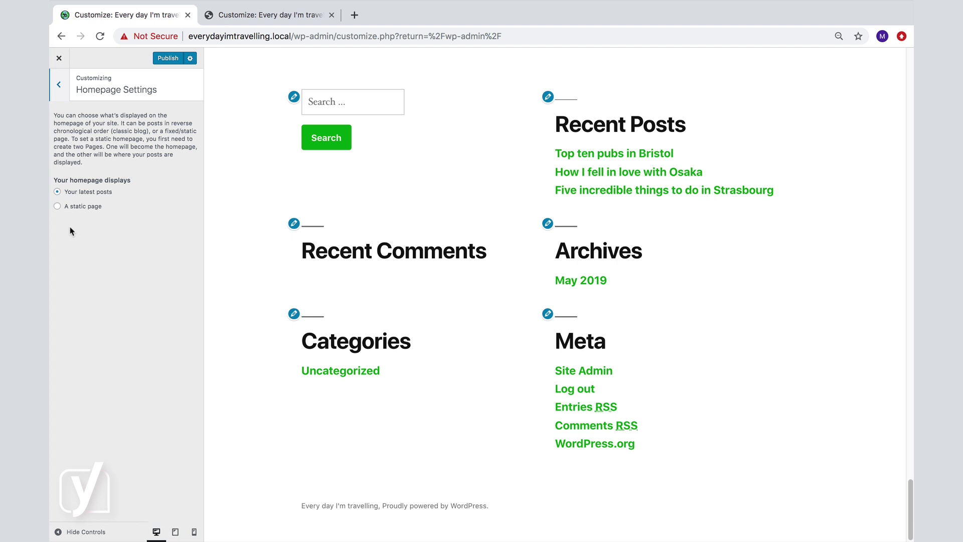
pyautogui.scroll(20, 239, 190)
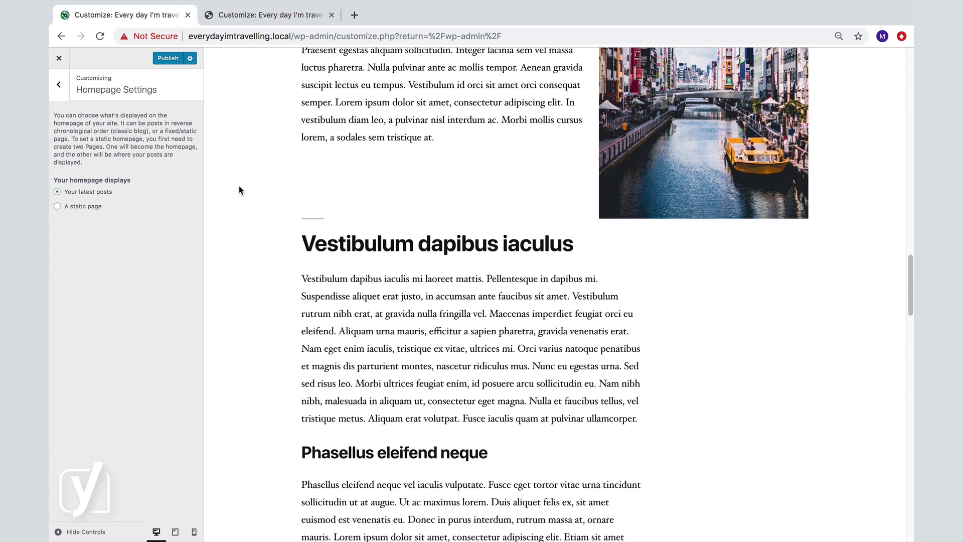
pyautogui.scroll(10, 238, 190)
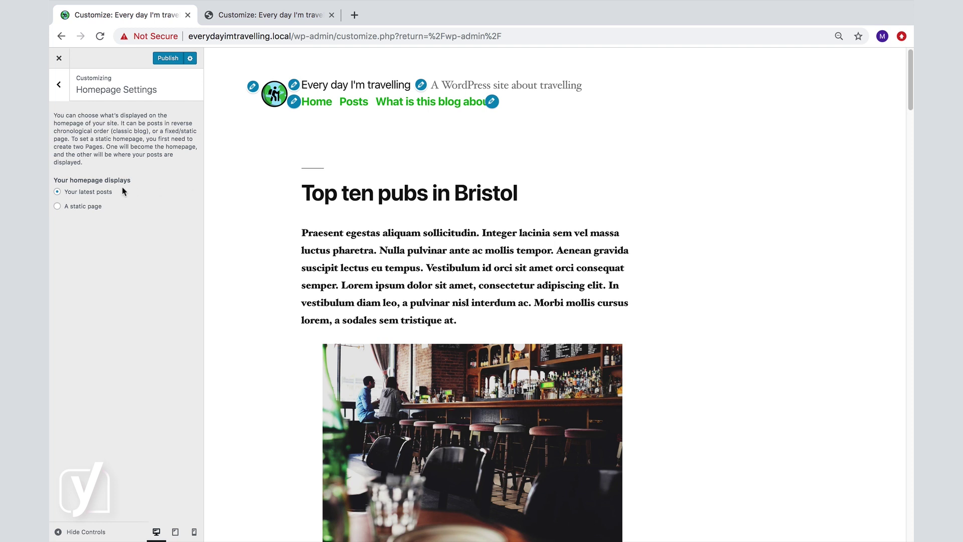
pyautogui.click(57, 206)
pyautogui.click(85, 242)
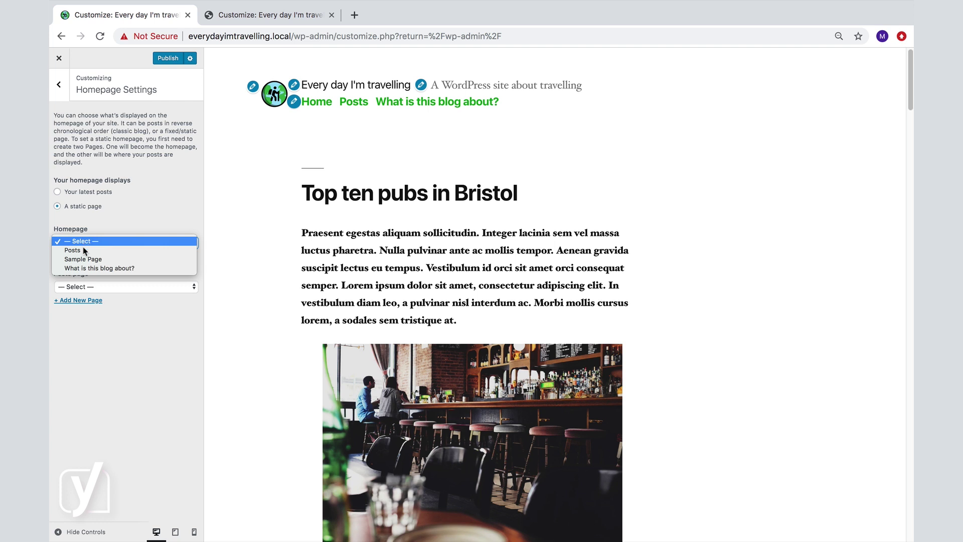
pyautogui.click(83, 260)
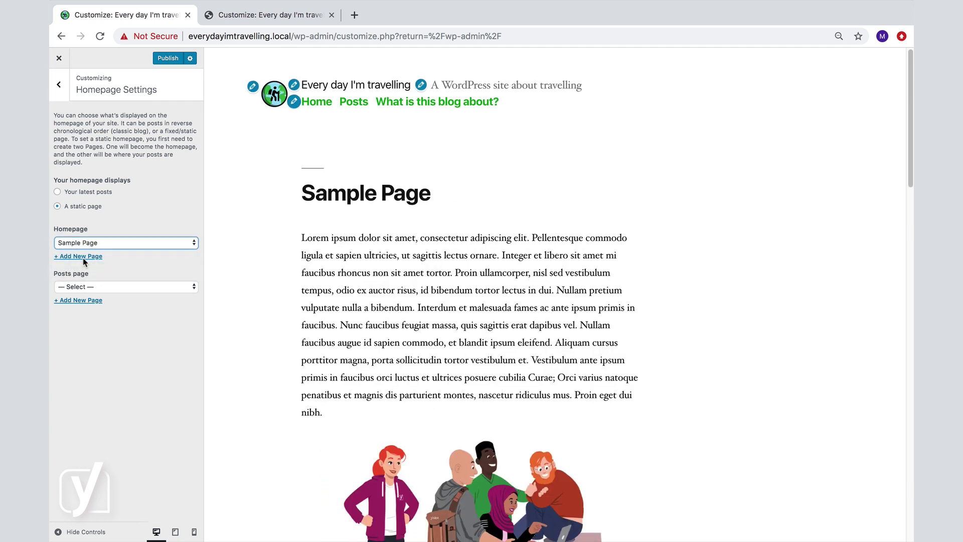
pyautogui.scroll(-15, 290, 238)
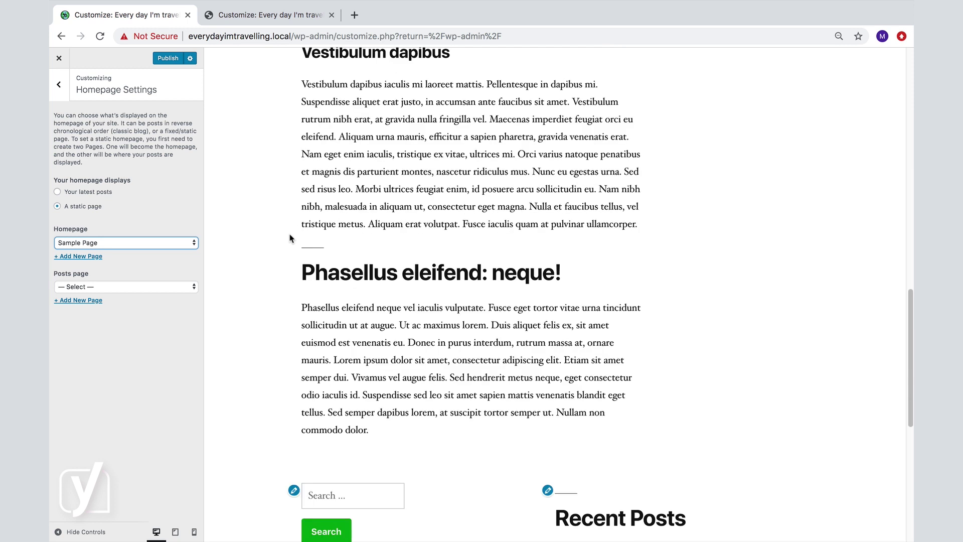
pyautogui.scroll(15, 290, 237)
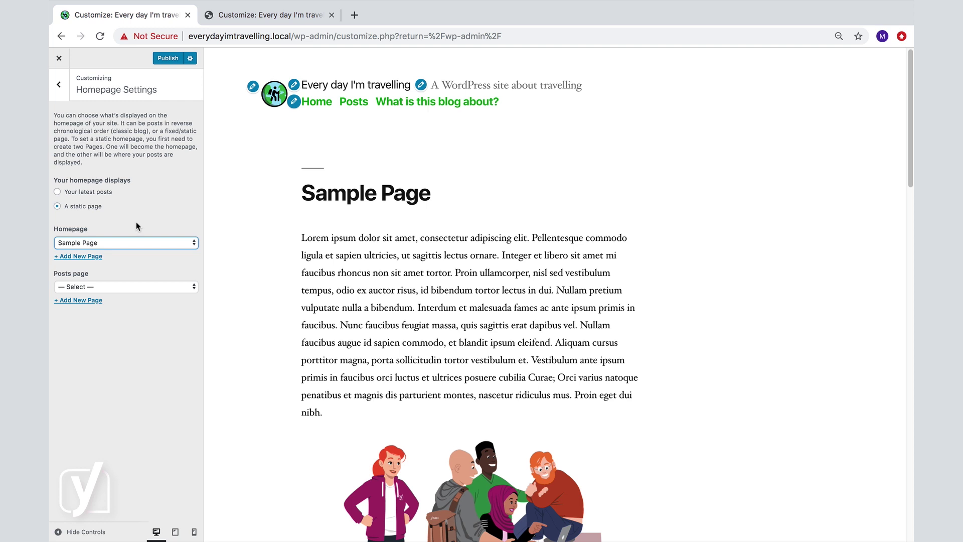
pyautogui.click(57, 193)
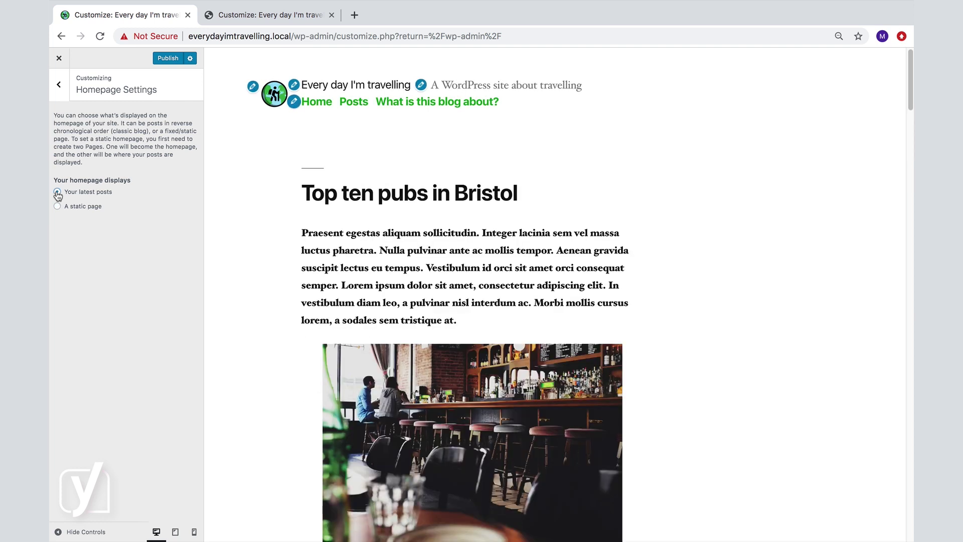
pyautogui.click(58, 85)
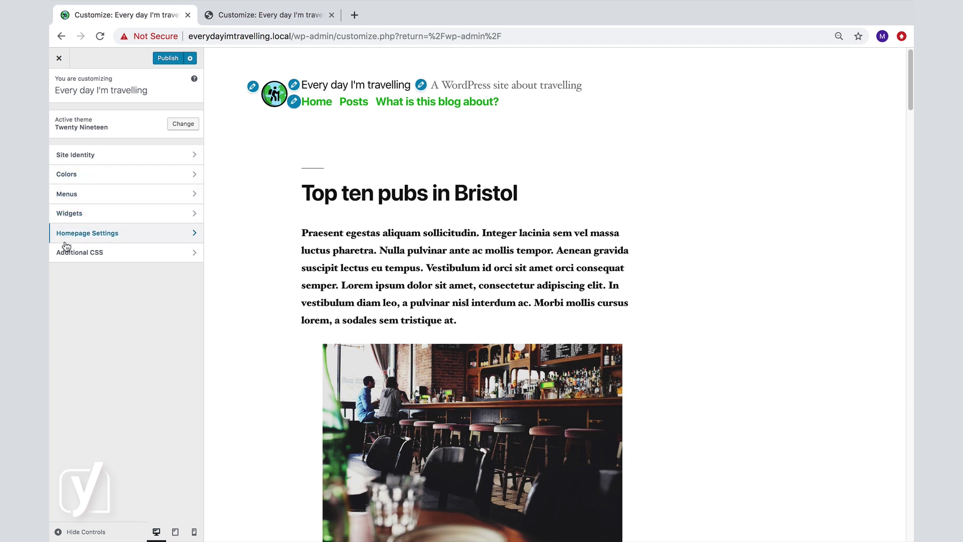
# View the Additional CSS section and its code editor without entering any code.
pyautogui.click(66, 251)
pyautogui.click(74, 302)
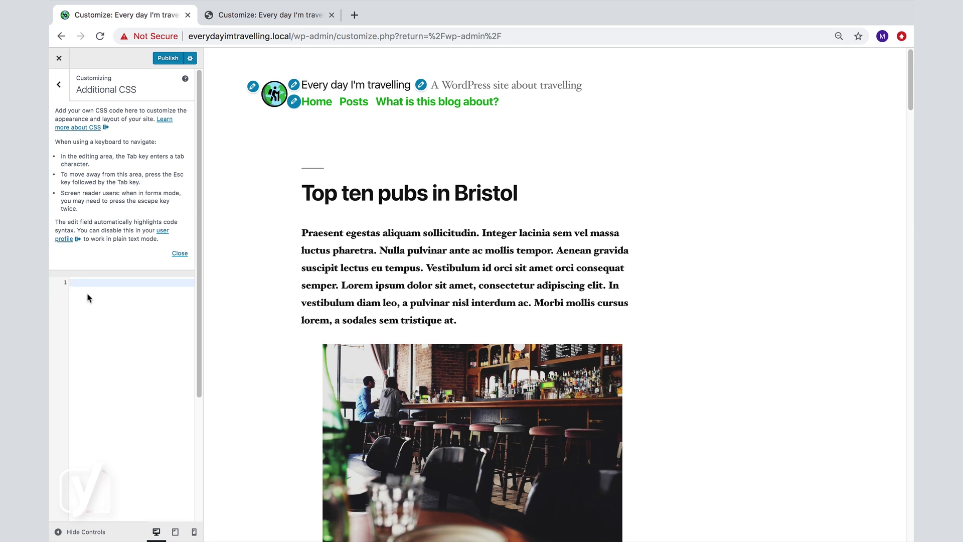
pyautogui.click(59, 87)
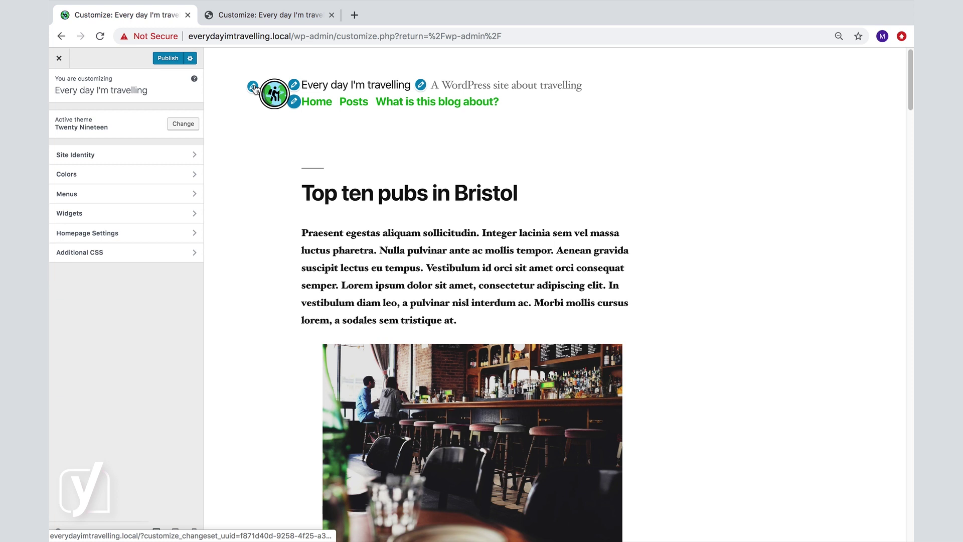
# View the settings of the Recent Comments, Categories and Archives footer widgets using their edit shortcuts in the site preview.
pyautogui.scroll(-15, 280, 264)
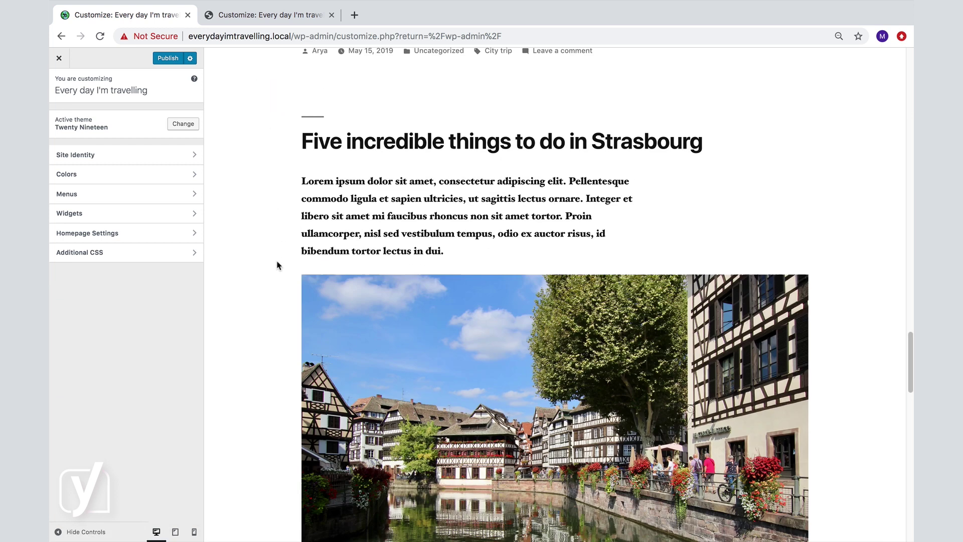
pyautogui.scroll(-15, 280, 266)
pyautogui.click(294, 224)
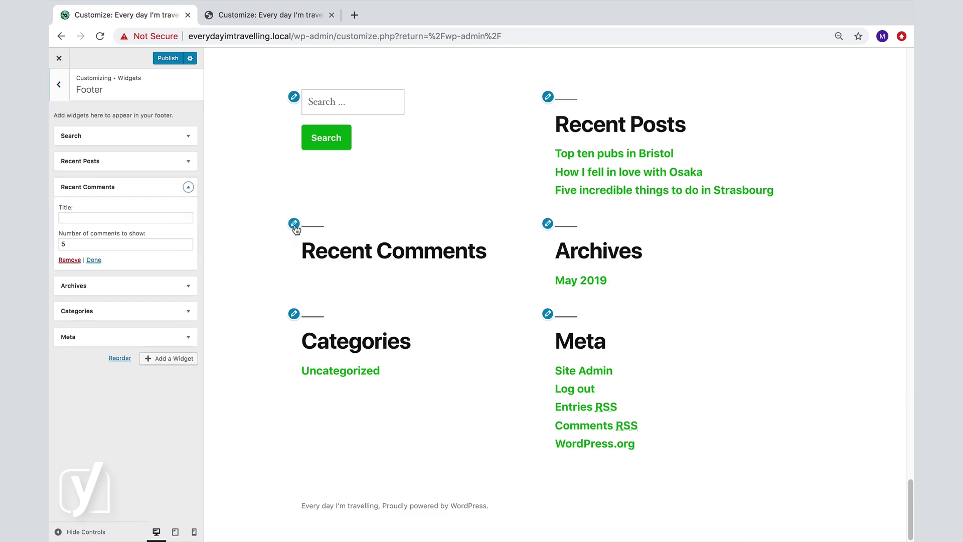
pyautogui.click(294, 314)
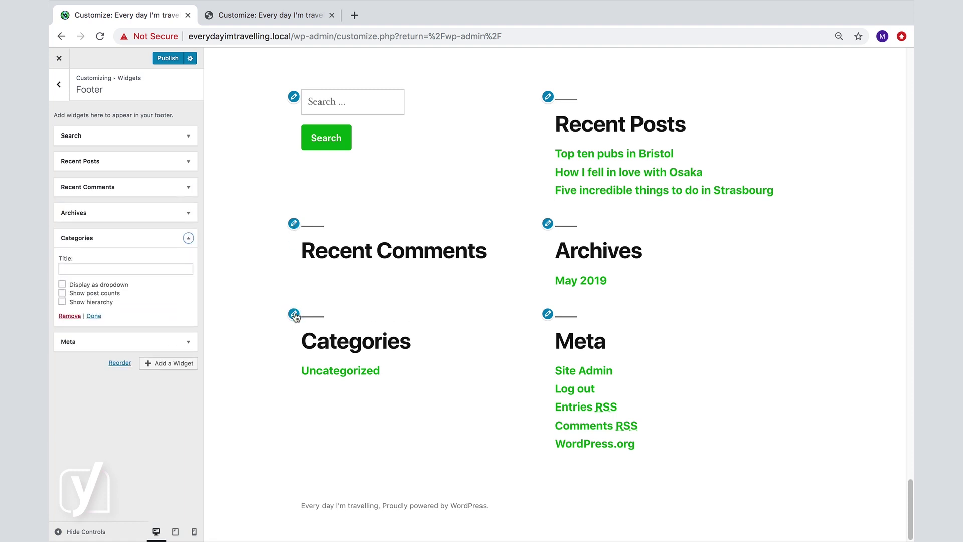
pyautogui.click(548, 223)
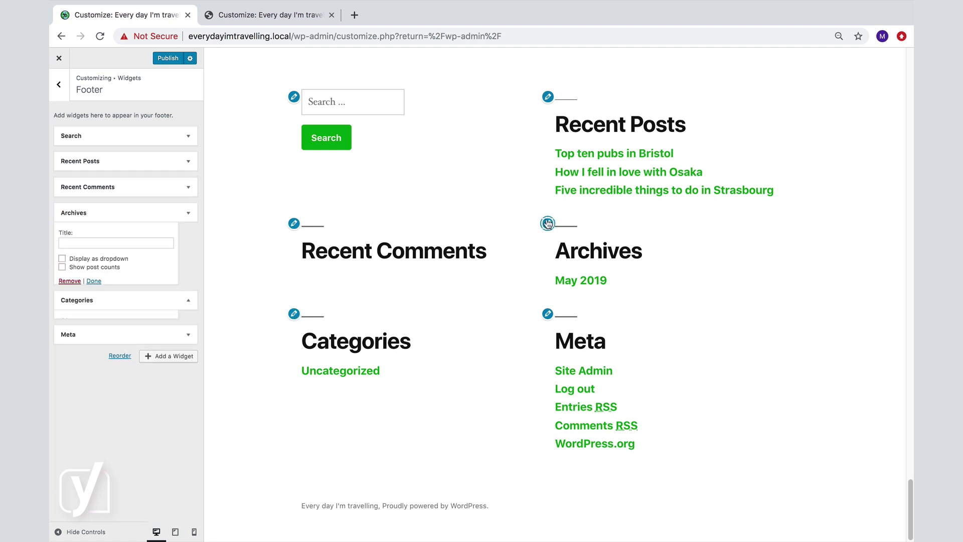
pyautogui.click(59, 85)
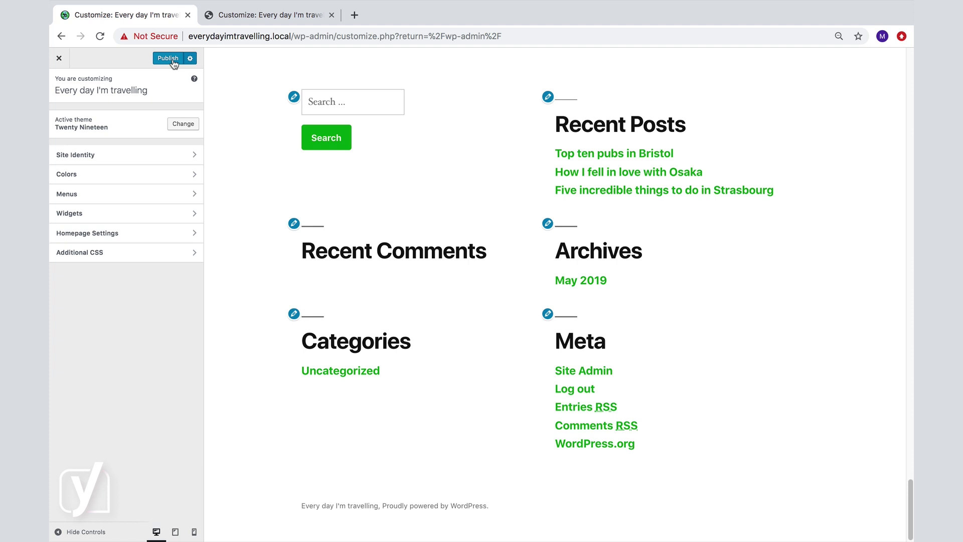
# Try the Schedule action for the customization changes and set the action back to Publish.
pyautogui.click(190, 58)
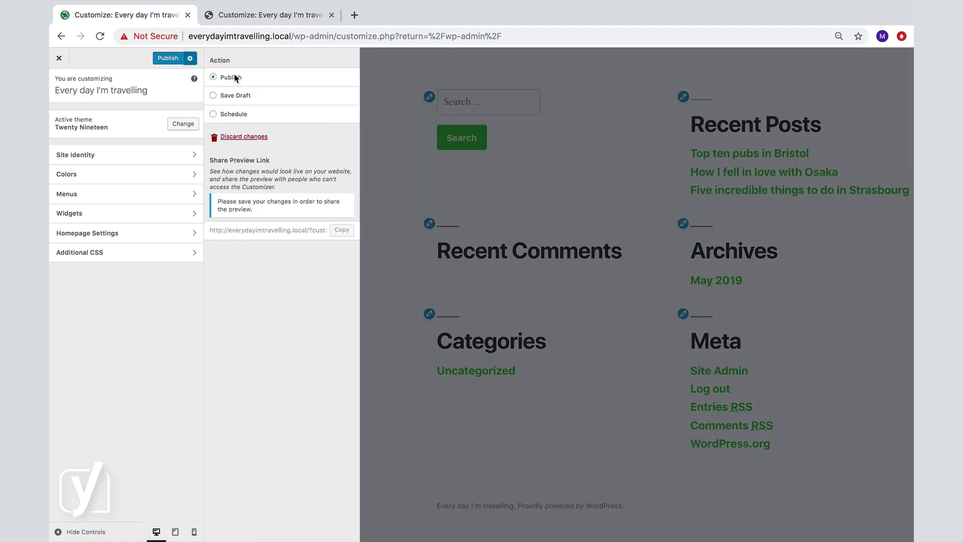
pyautogui.click(238, 119)
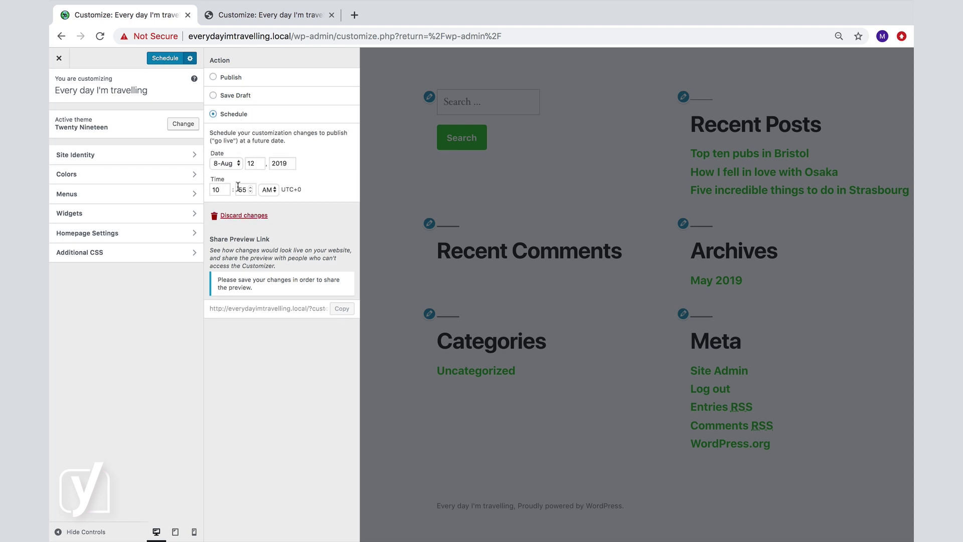
pyautogui.click(212, 77)
pyautogui.click(191, 59)
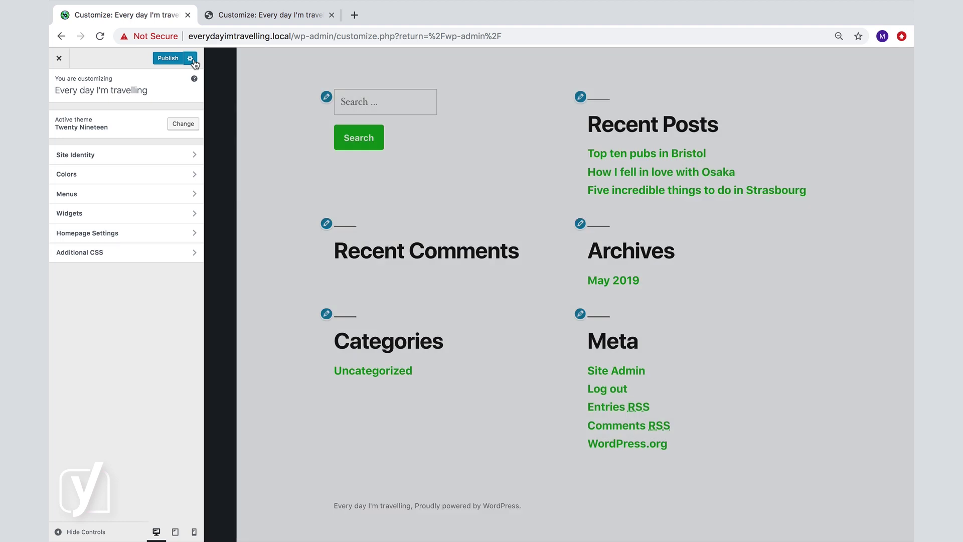
# Publish the customization changes and review the live site's homepage from header to footer.
pyautogui.click(168, 59)
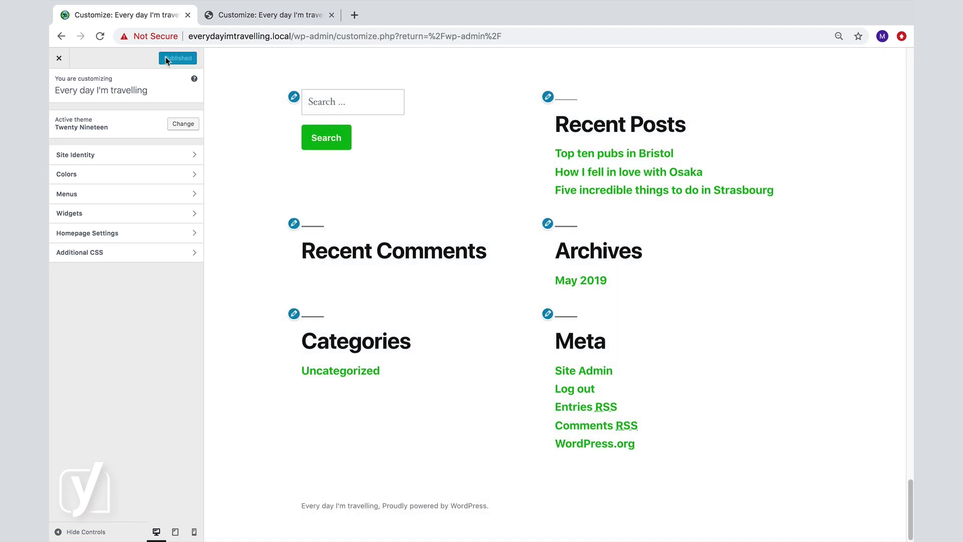
pyautogui.click(58, 59)
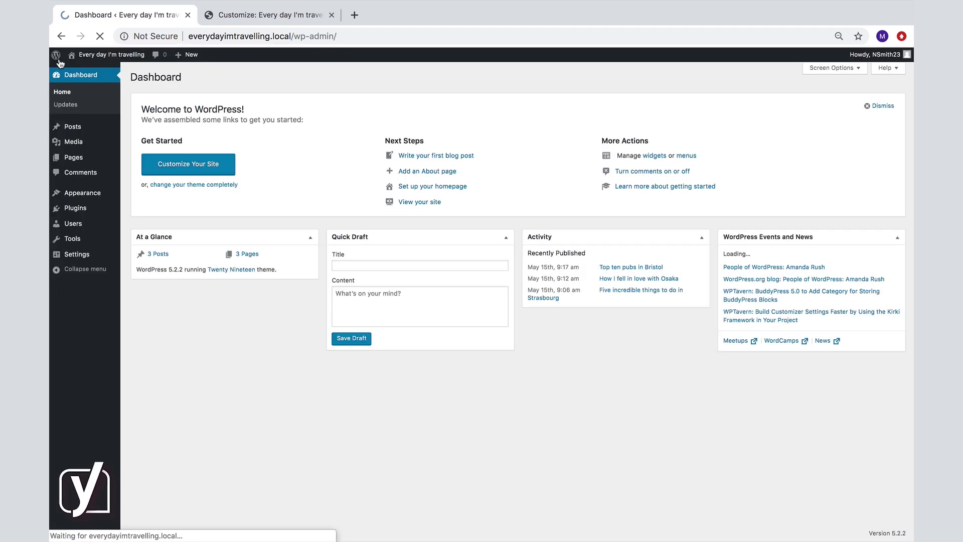
pyautogui.click(100, 55)
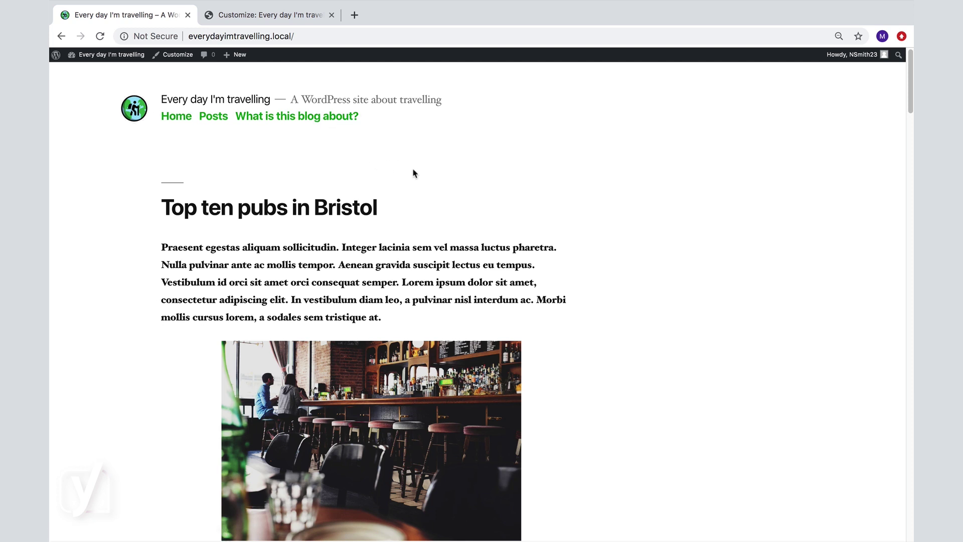
pyautogui.scroll(-20, 414, 173)
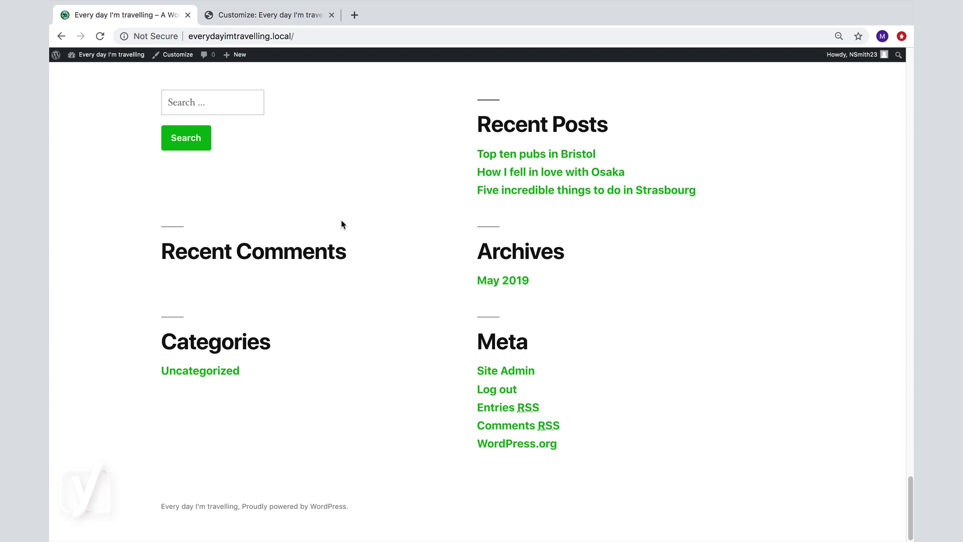
pyautogui.scroll(20, 342, 224)
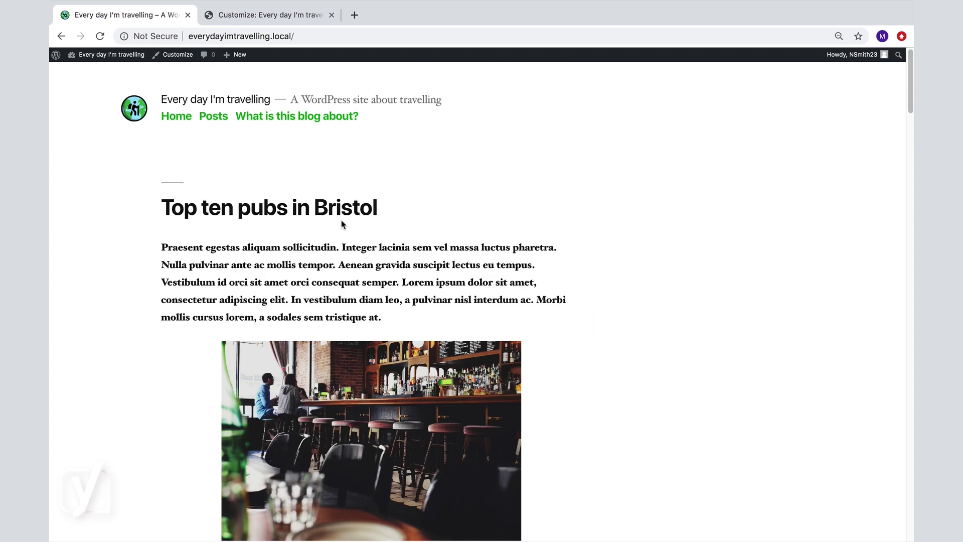